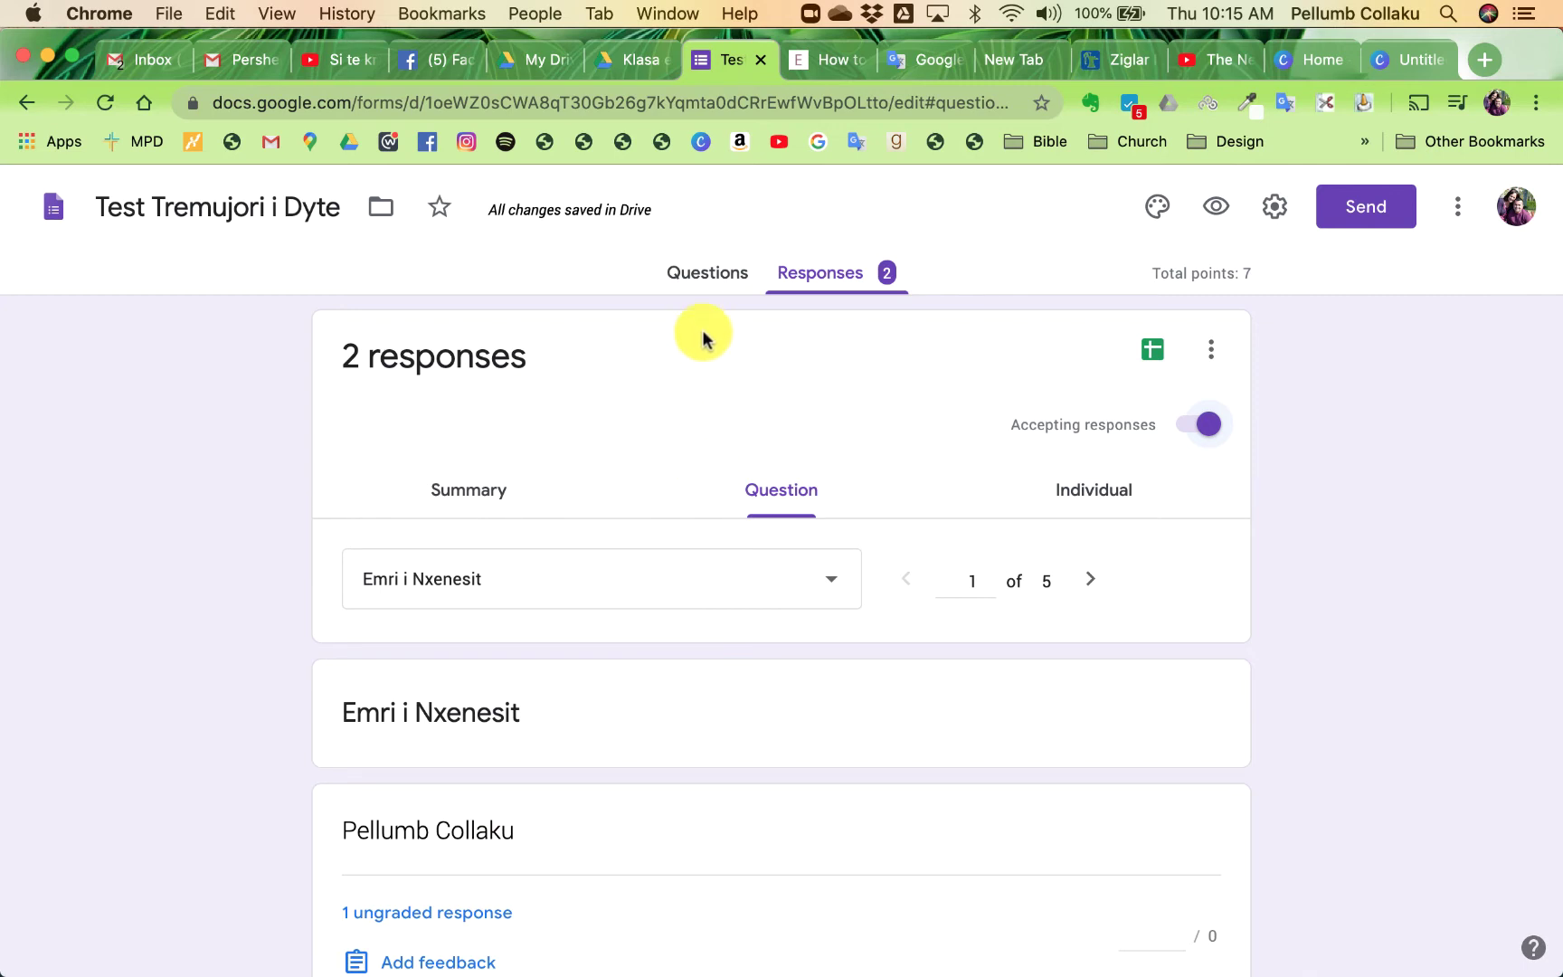
- Review the form's questions and responses, briefly turning off then re-enabling accepting responses
left_click(702, 277)
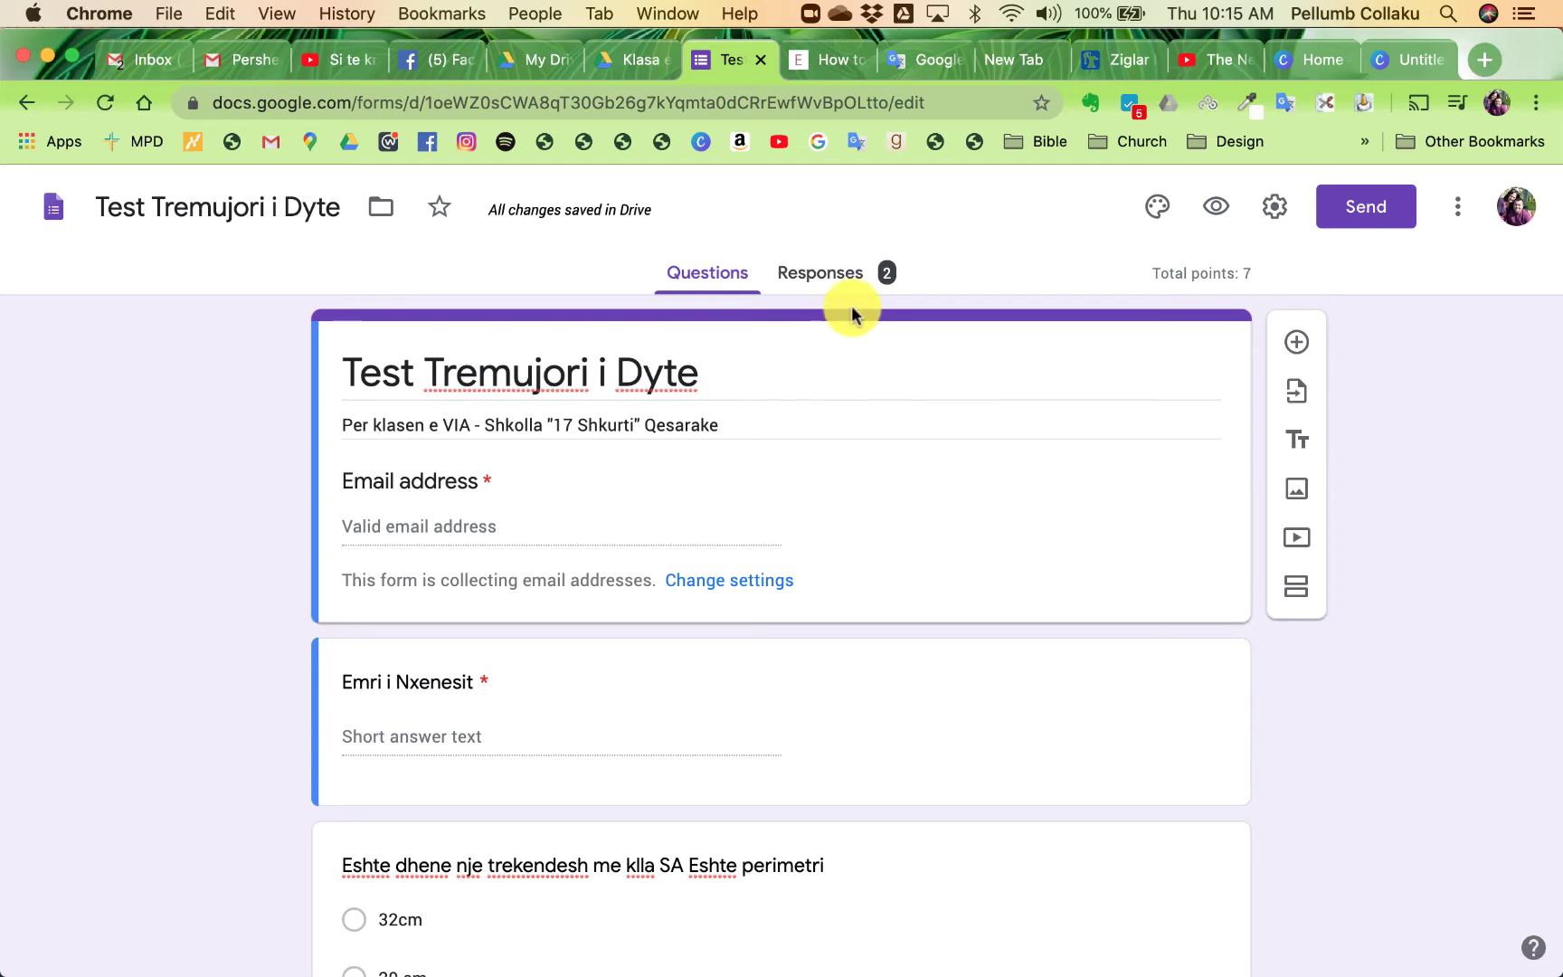
left_click(840, 283)
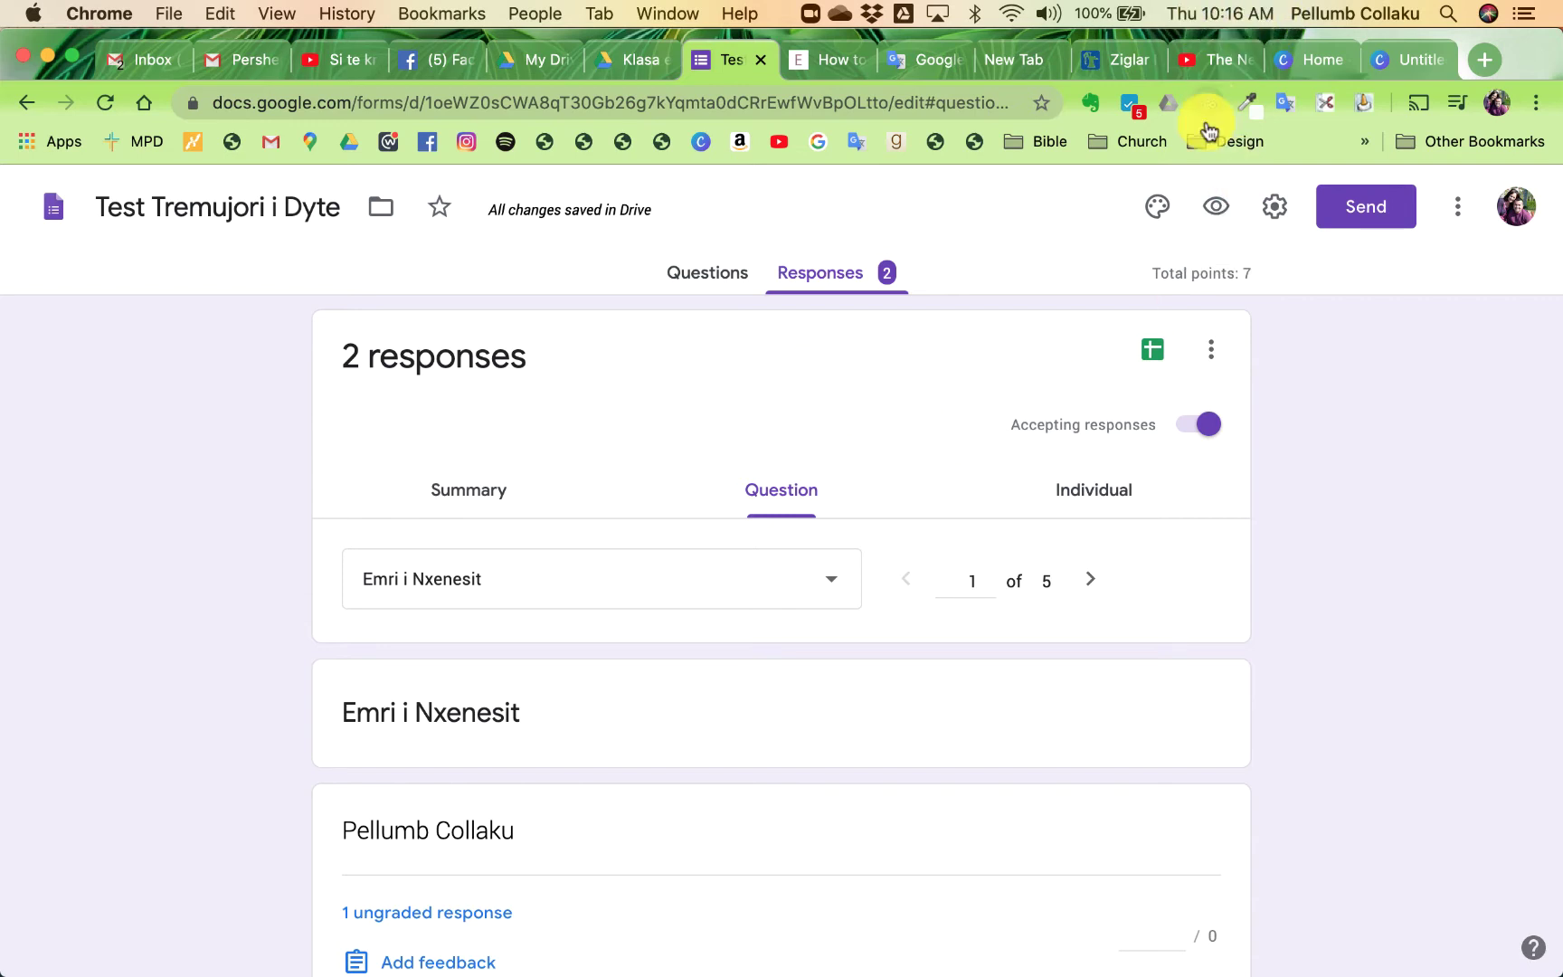
left_click(1210, 432)
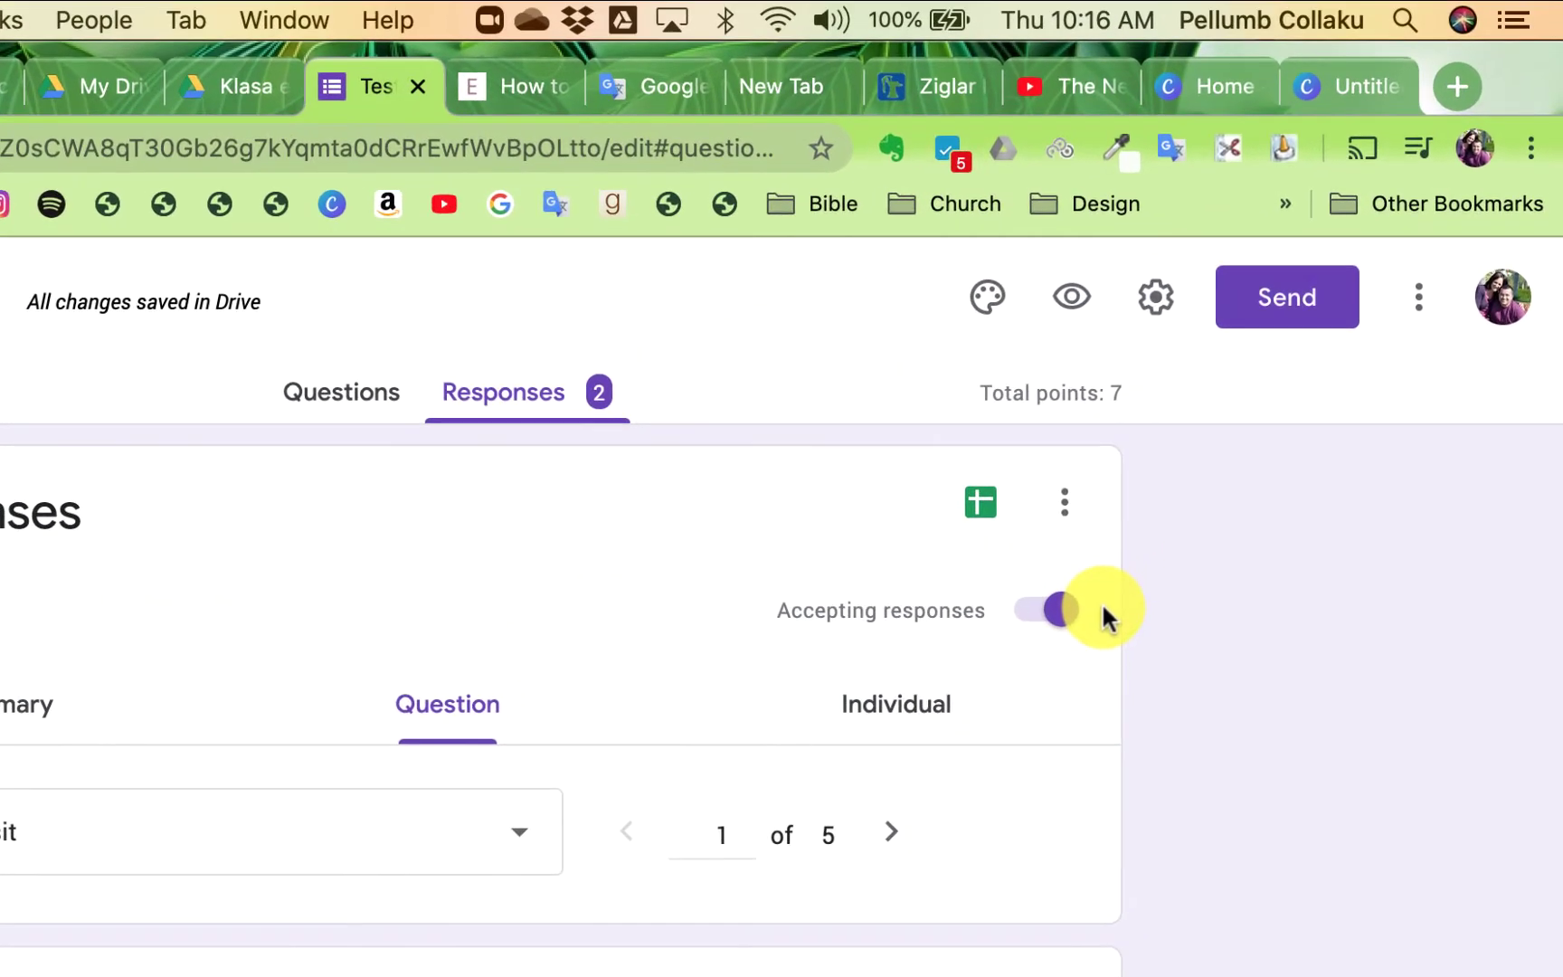
left_click(1060, 611)
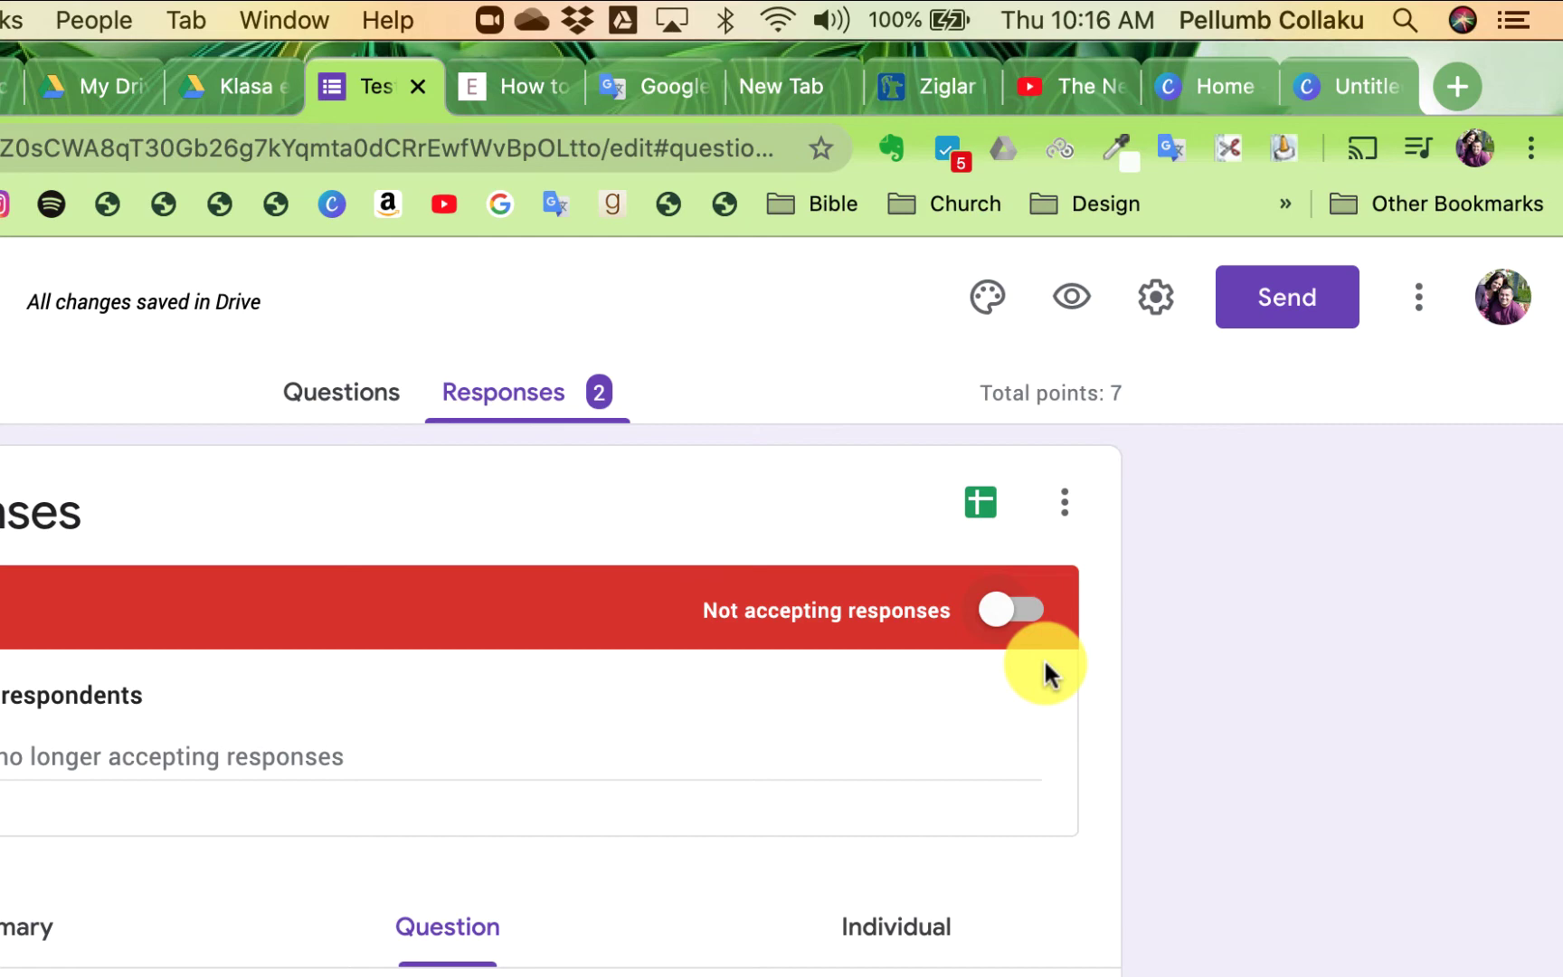
left_click(1001, 612)
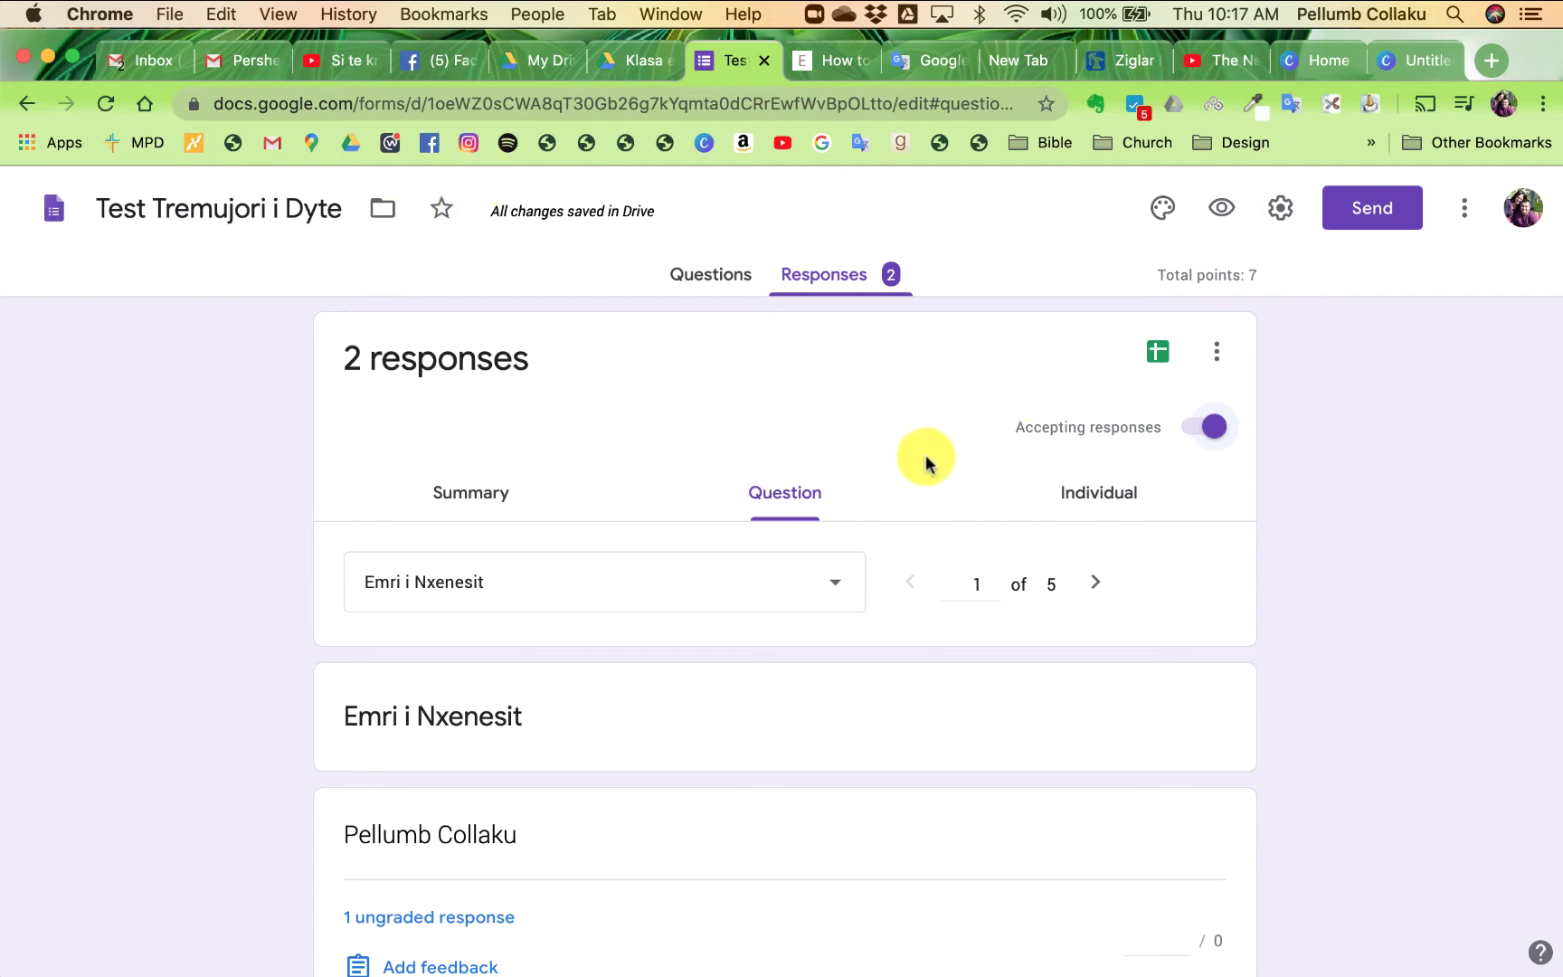
- Open Add-ons from the More menu and browse the Works with Forms catalogue
left_click(1465, 213)
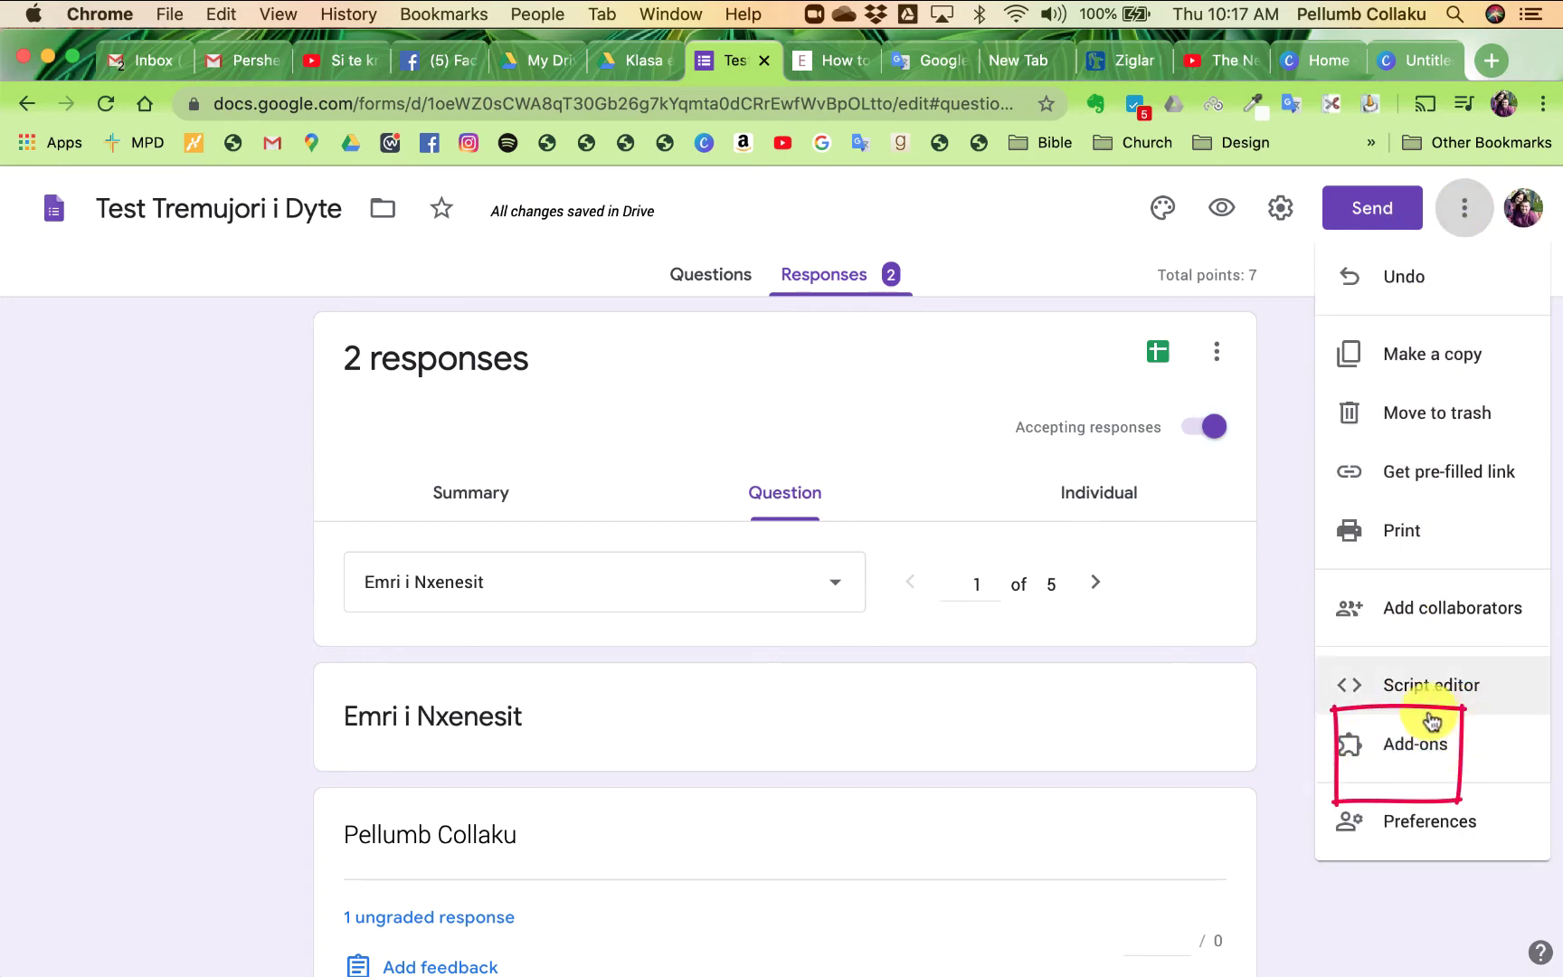
left_click(1398, 744)
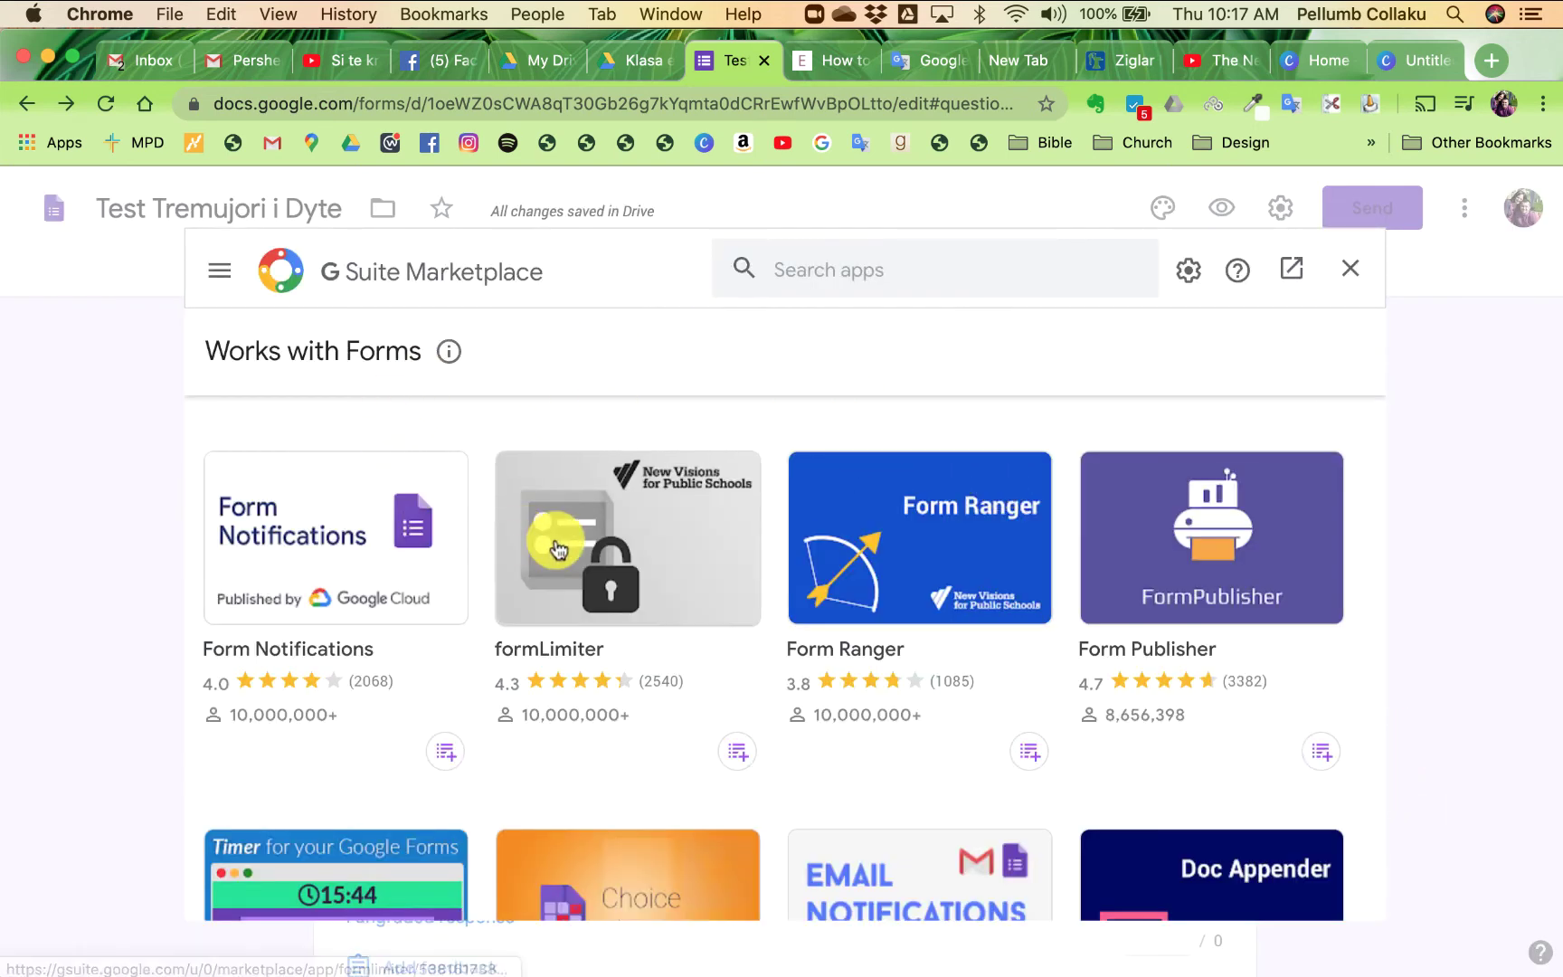
scroll(687, 499, "down", 8)
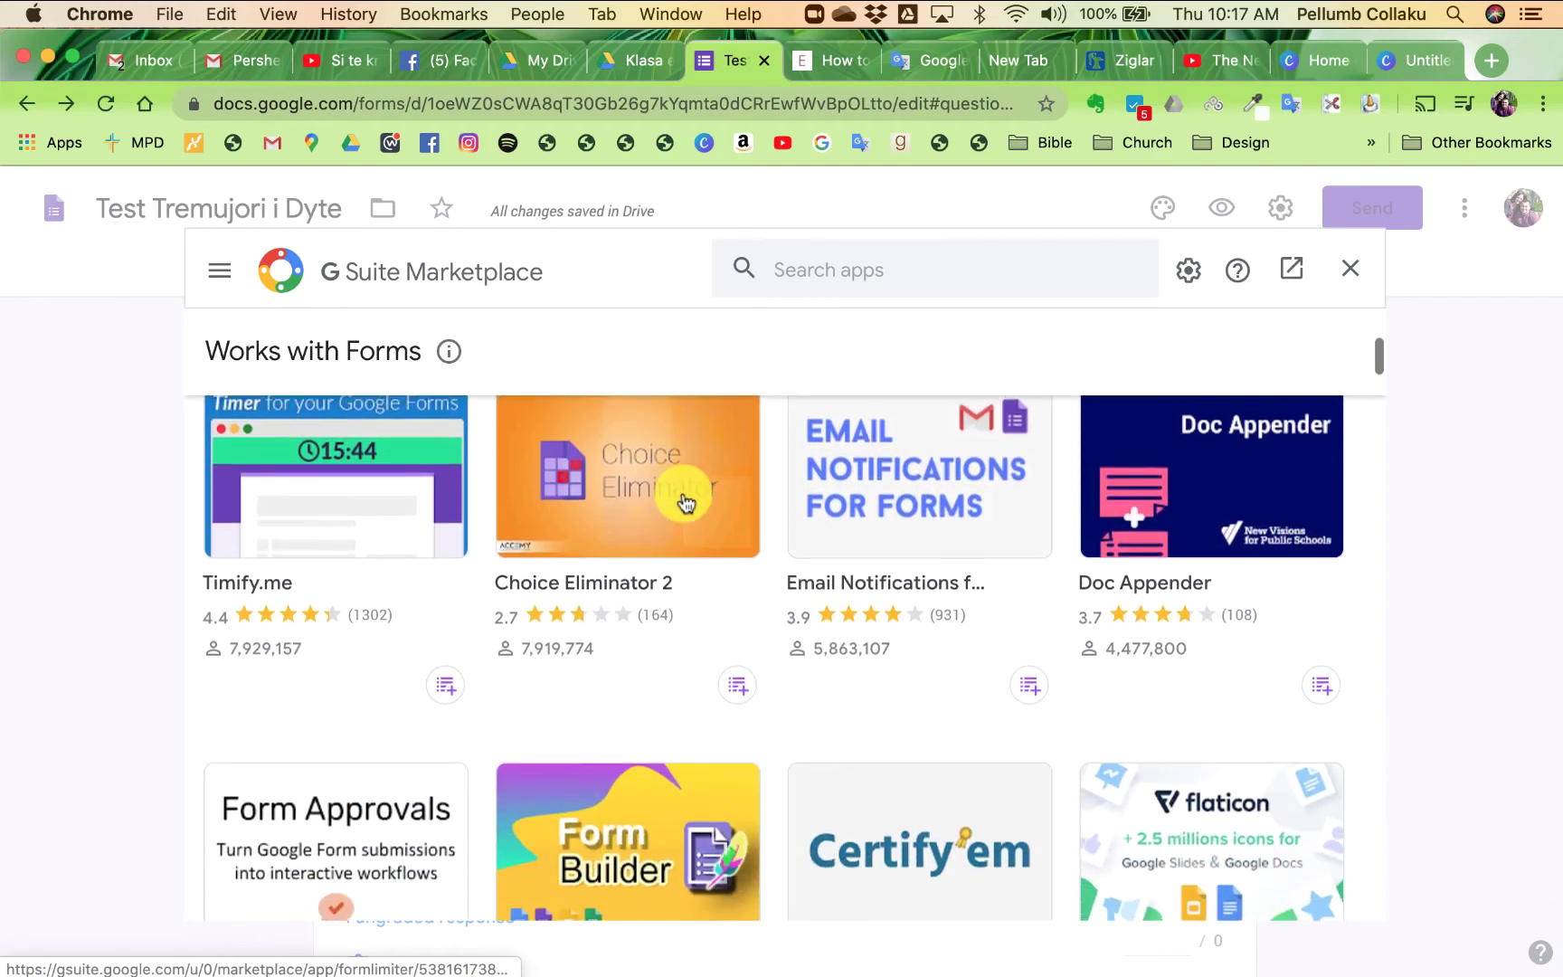
scroll(686, 502, "down", 20)
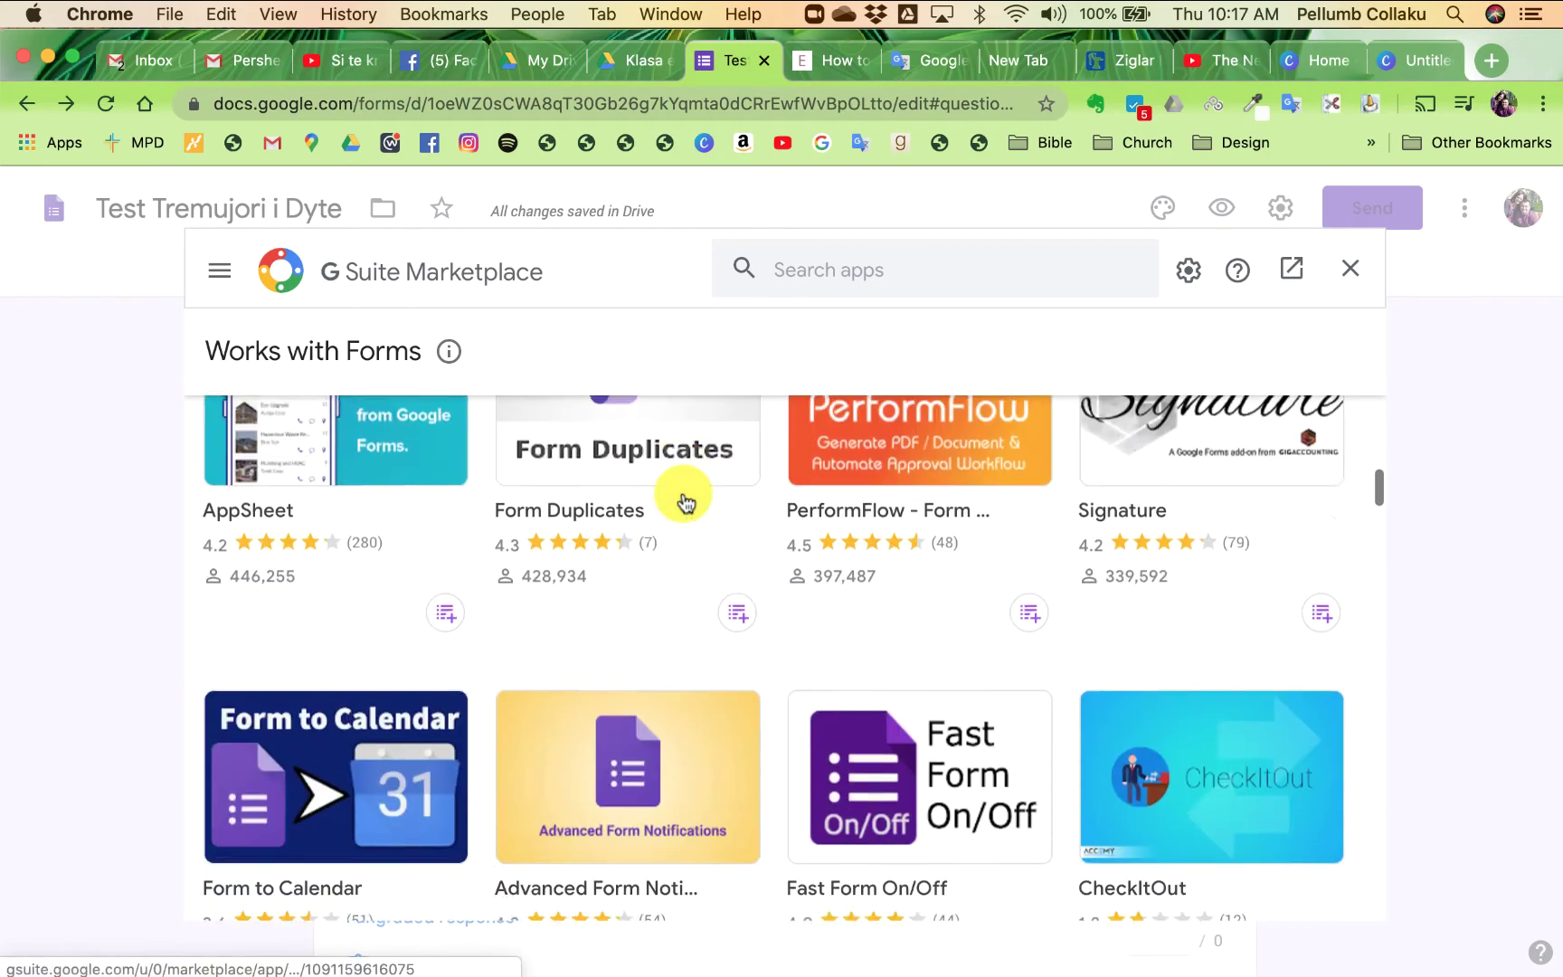
scroll(686, 503, "up", 20)
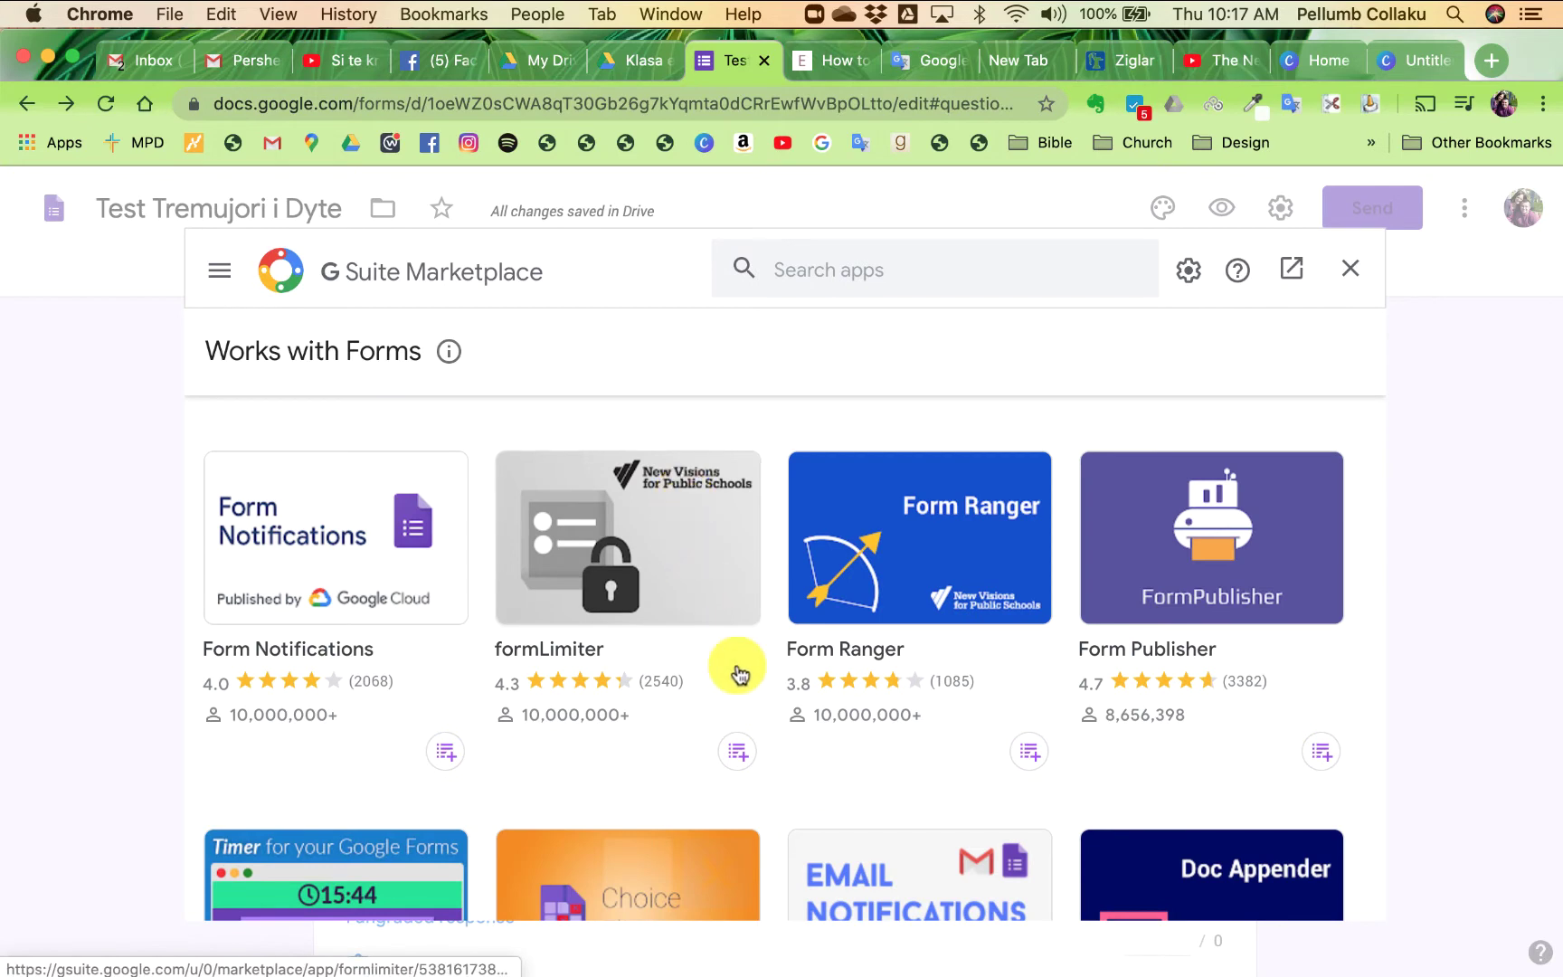
- Install formLimiter, selecting the Google account and allowing the requested permissions
left_click(641, 563)
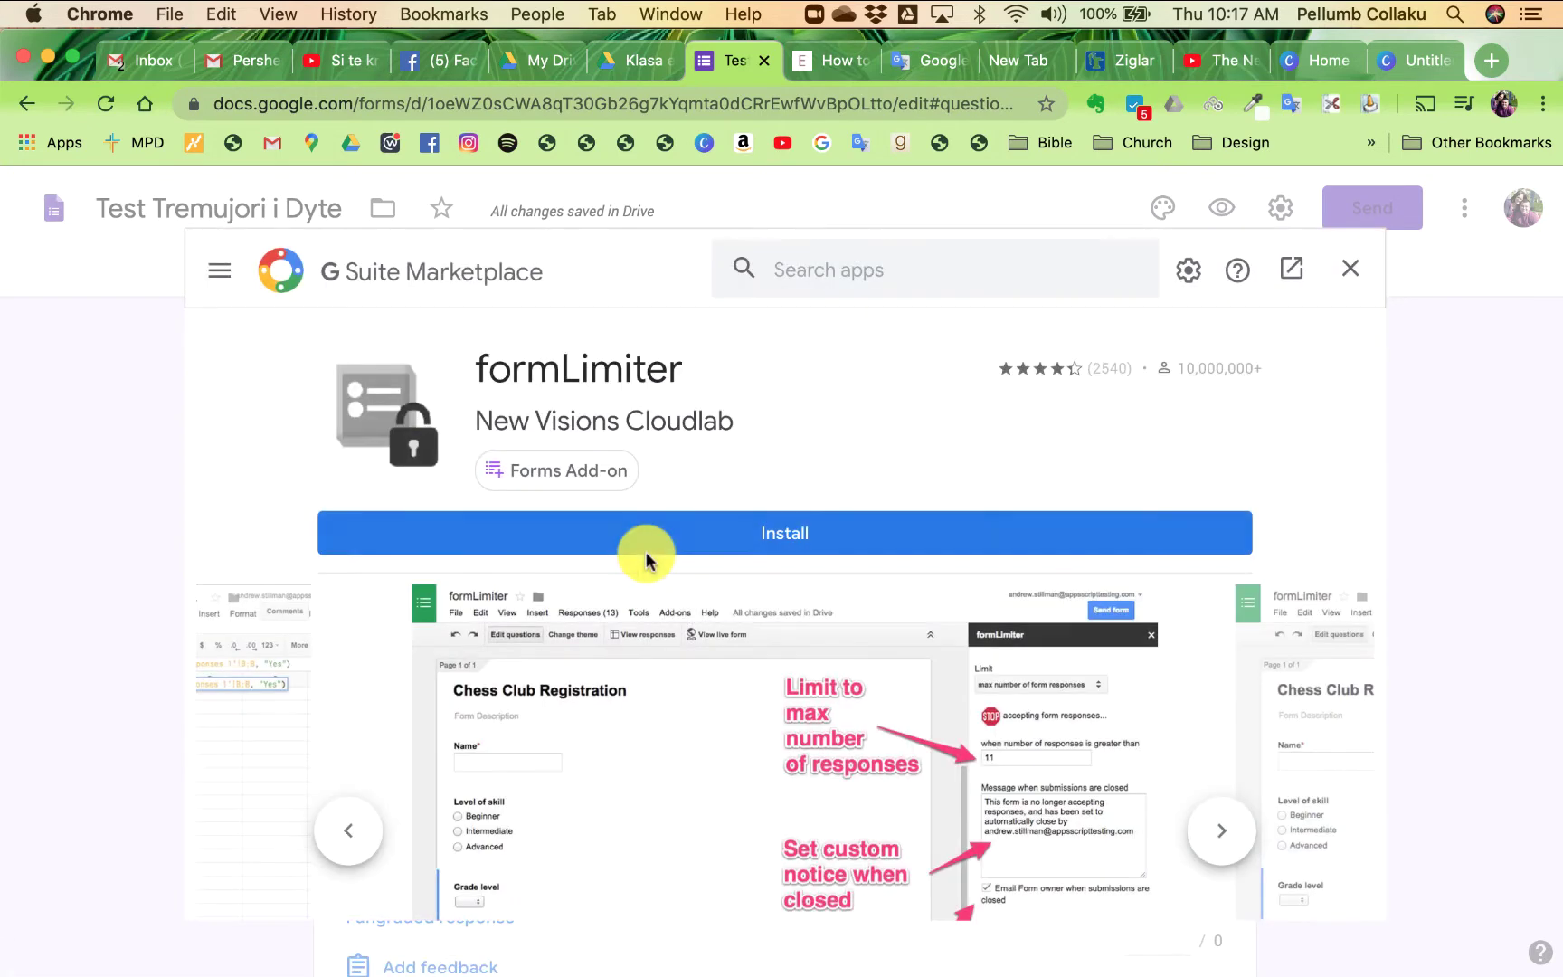
left_click(716, 542)
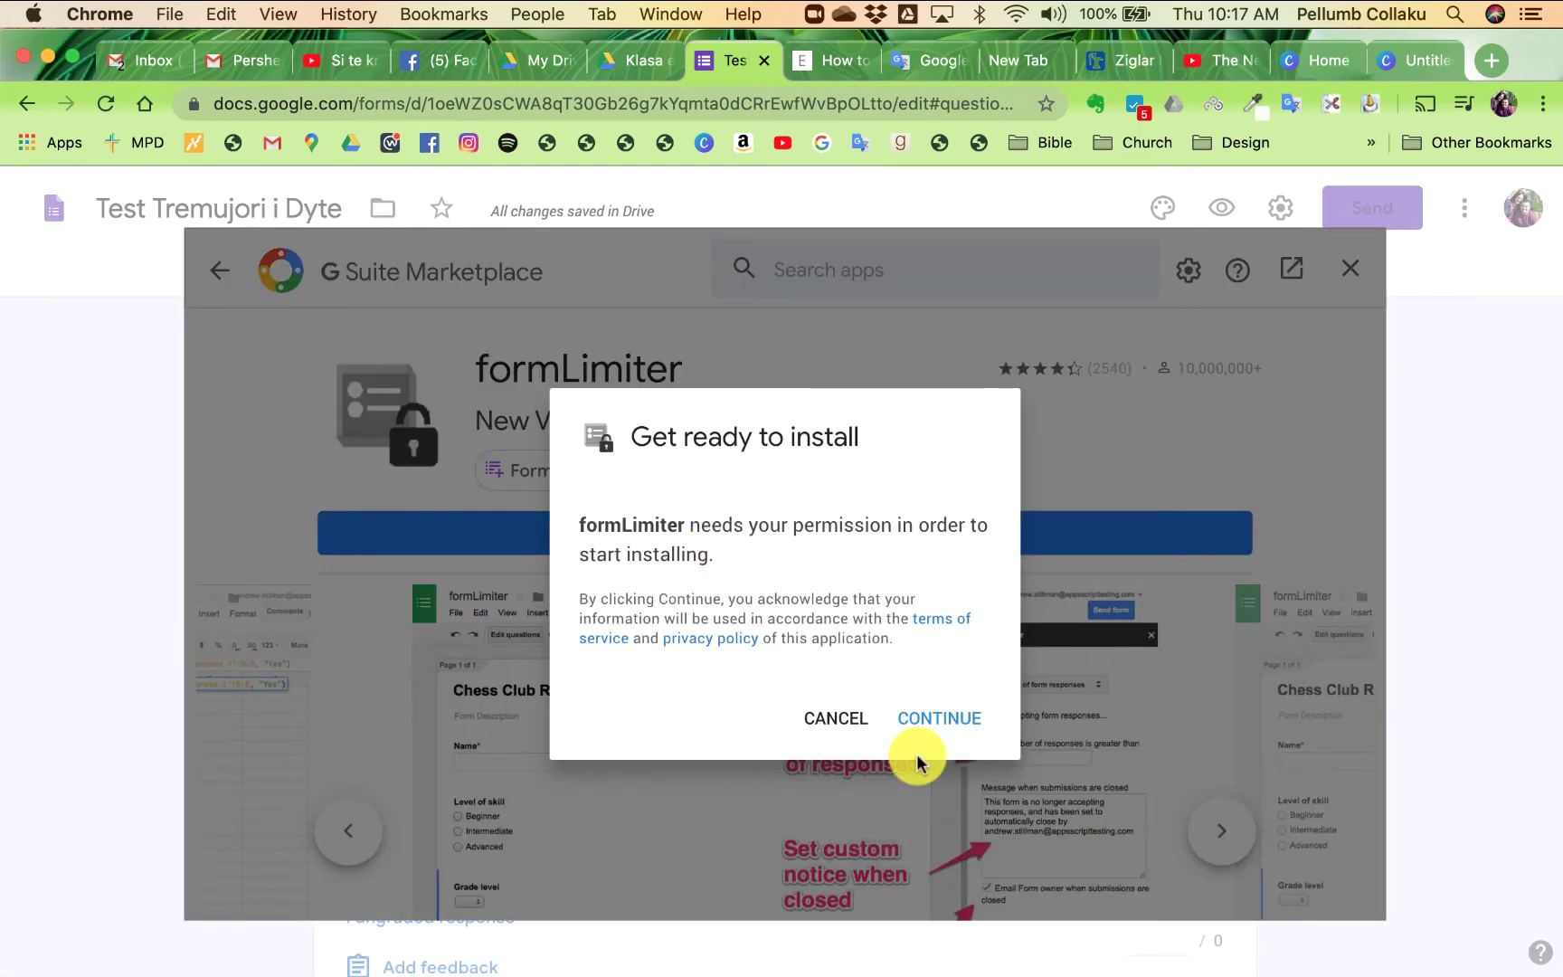
left_click(924, 721)
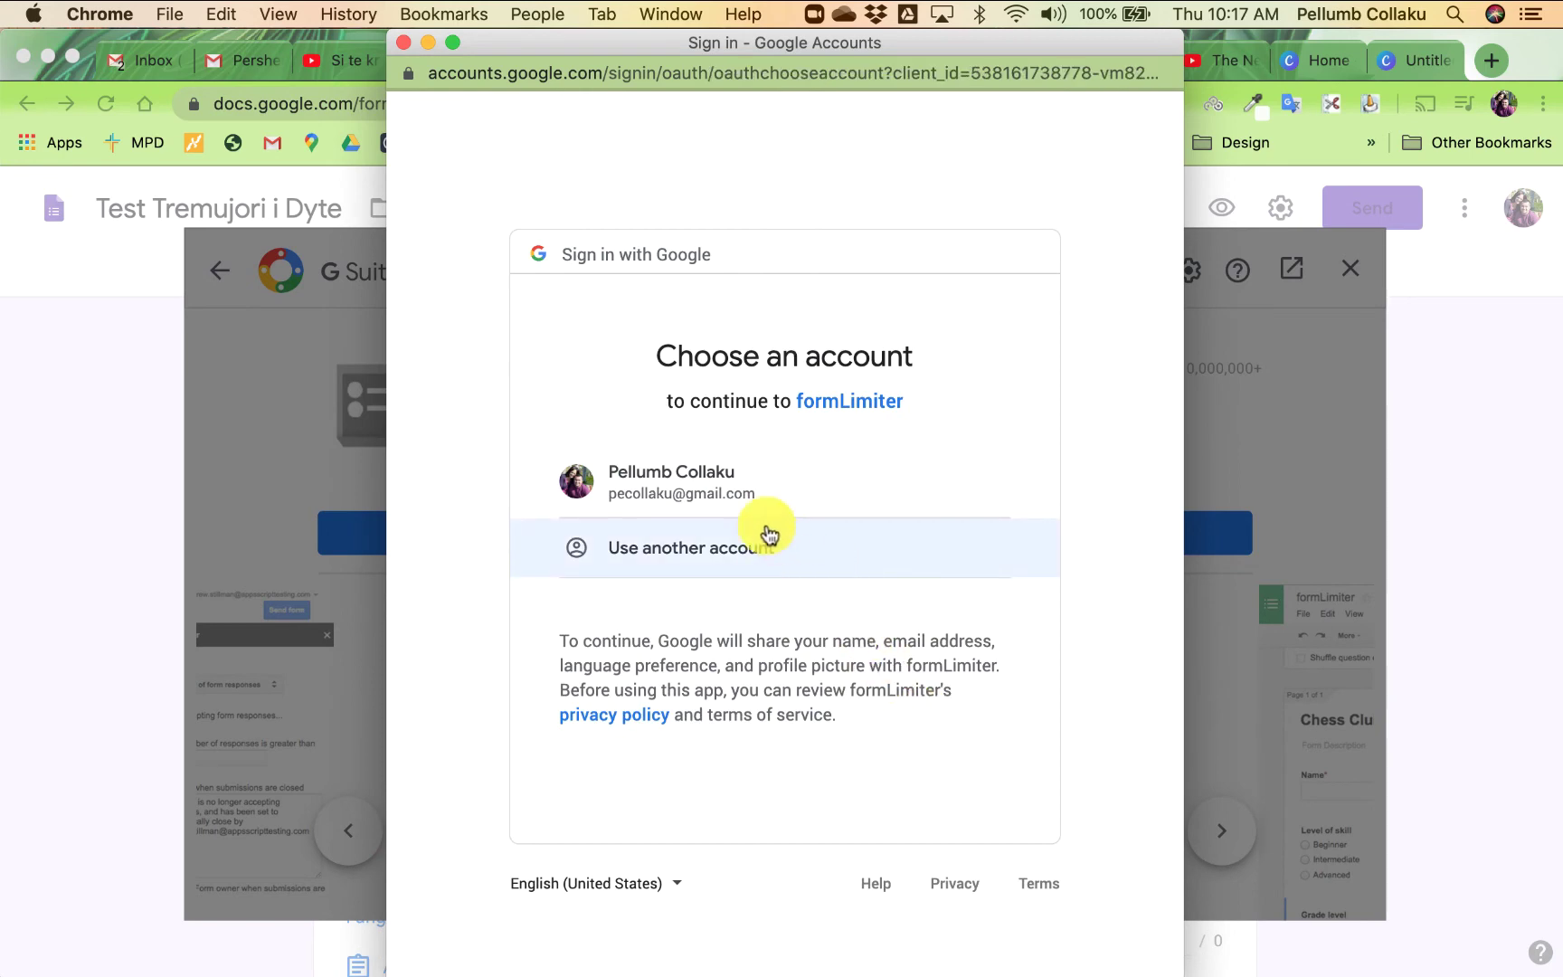
left_click(733, 488)
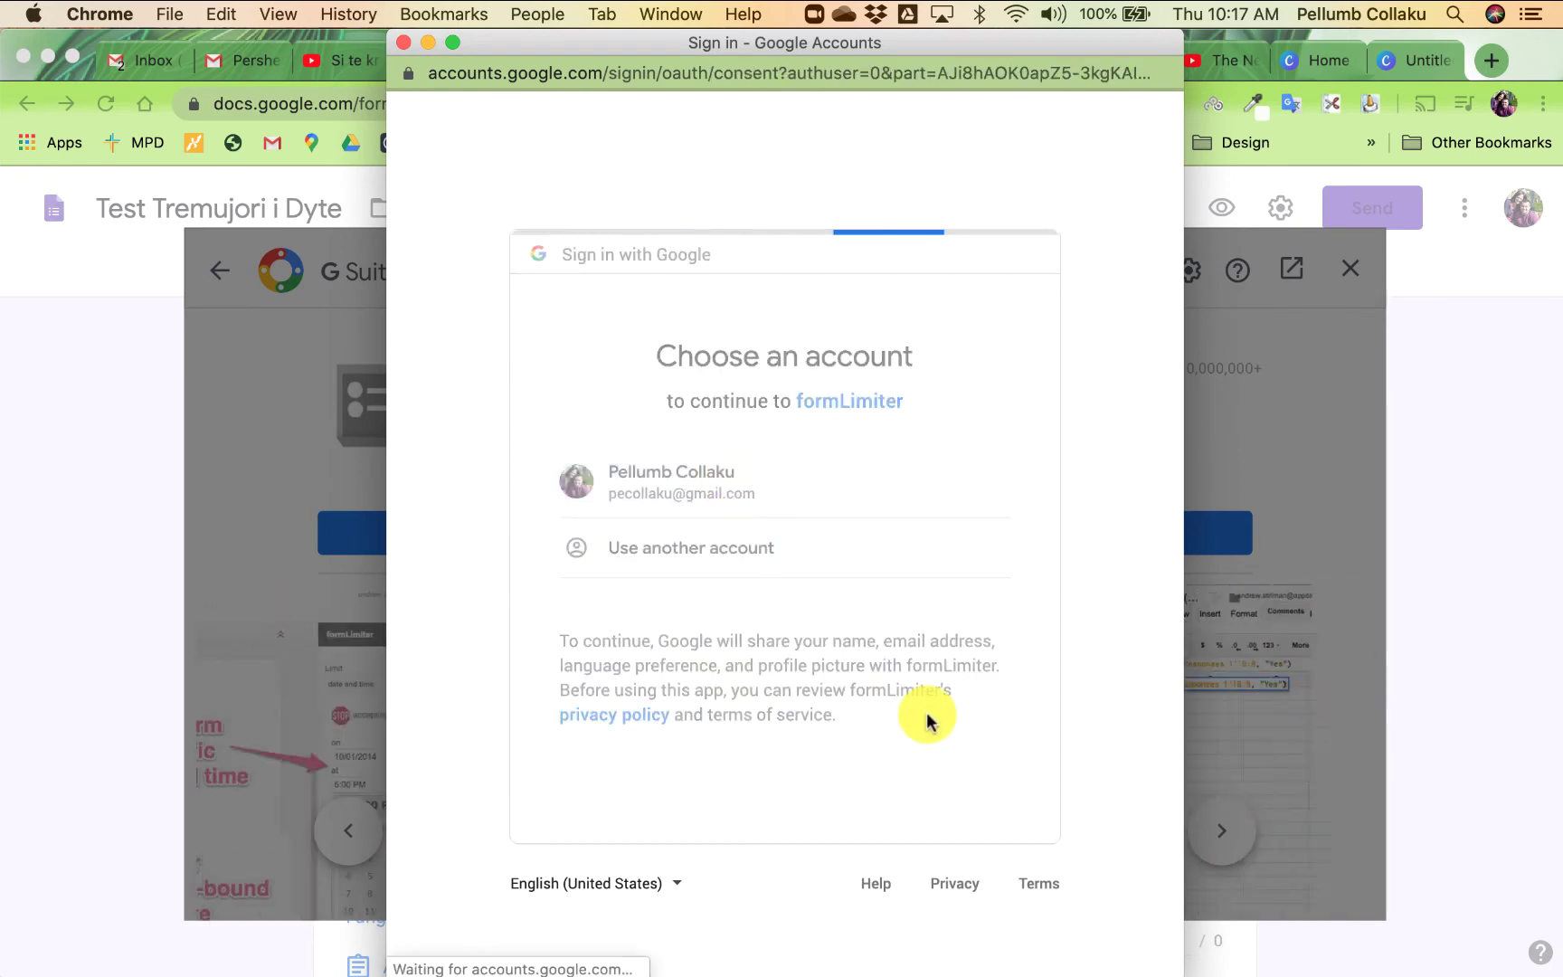
scroll(931, 724, "down", 8)
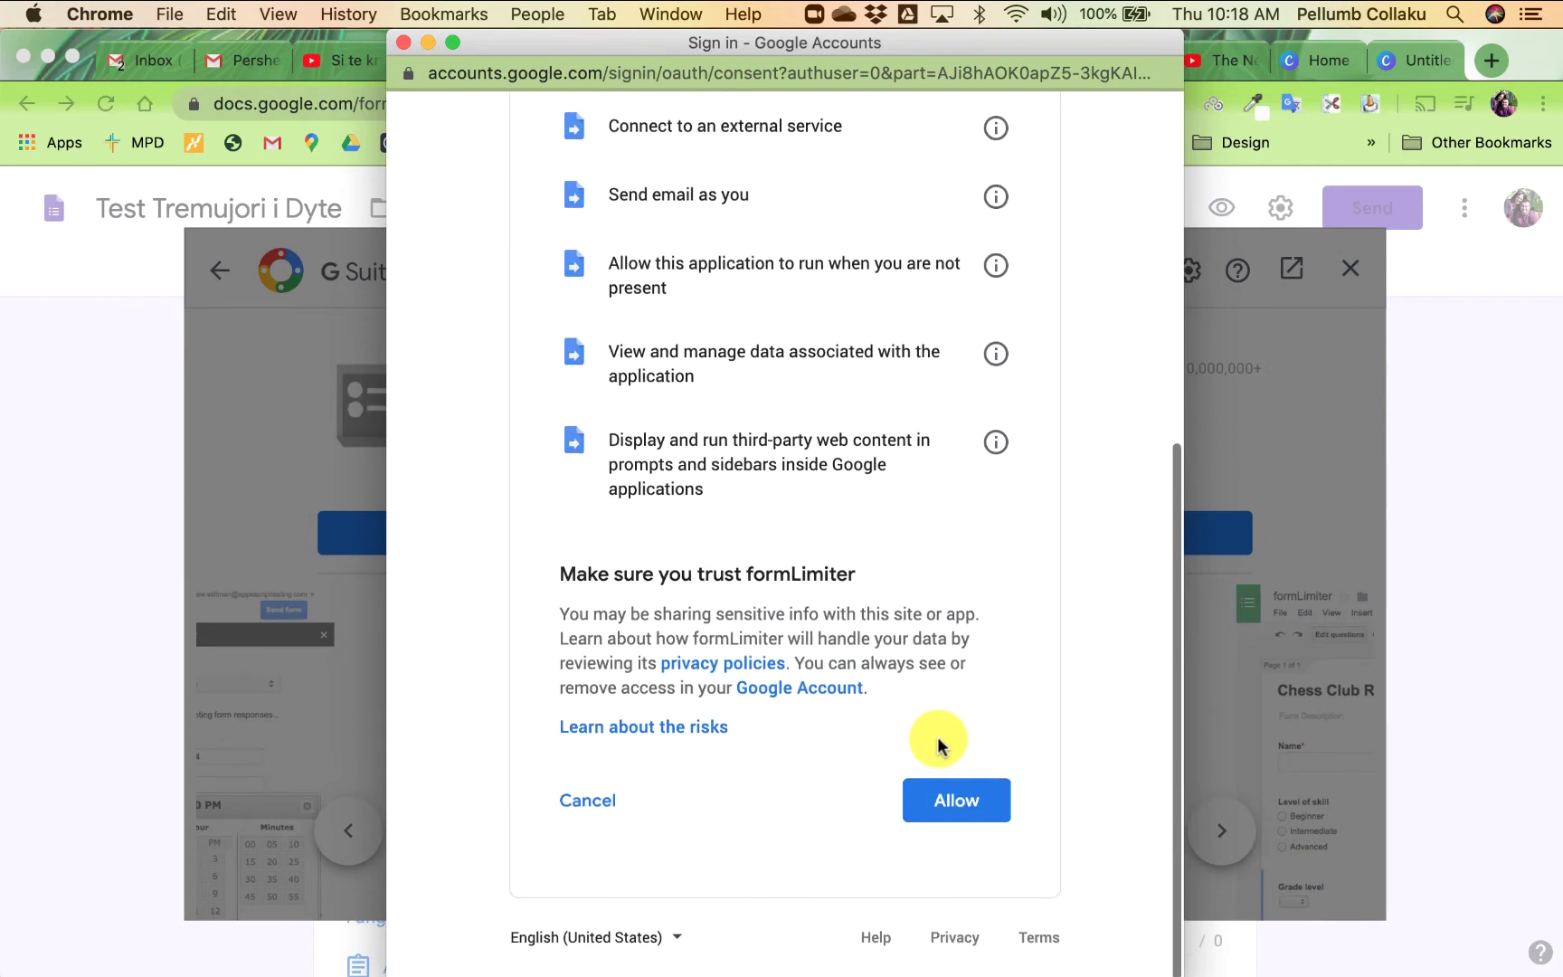
left_click(968, 799)
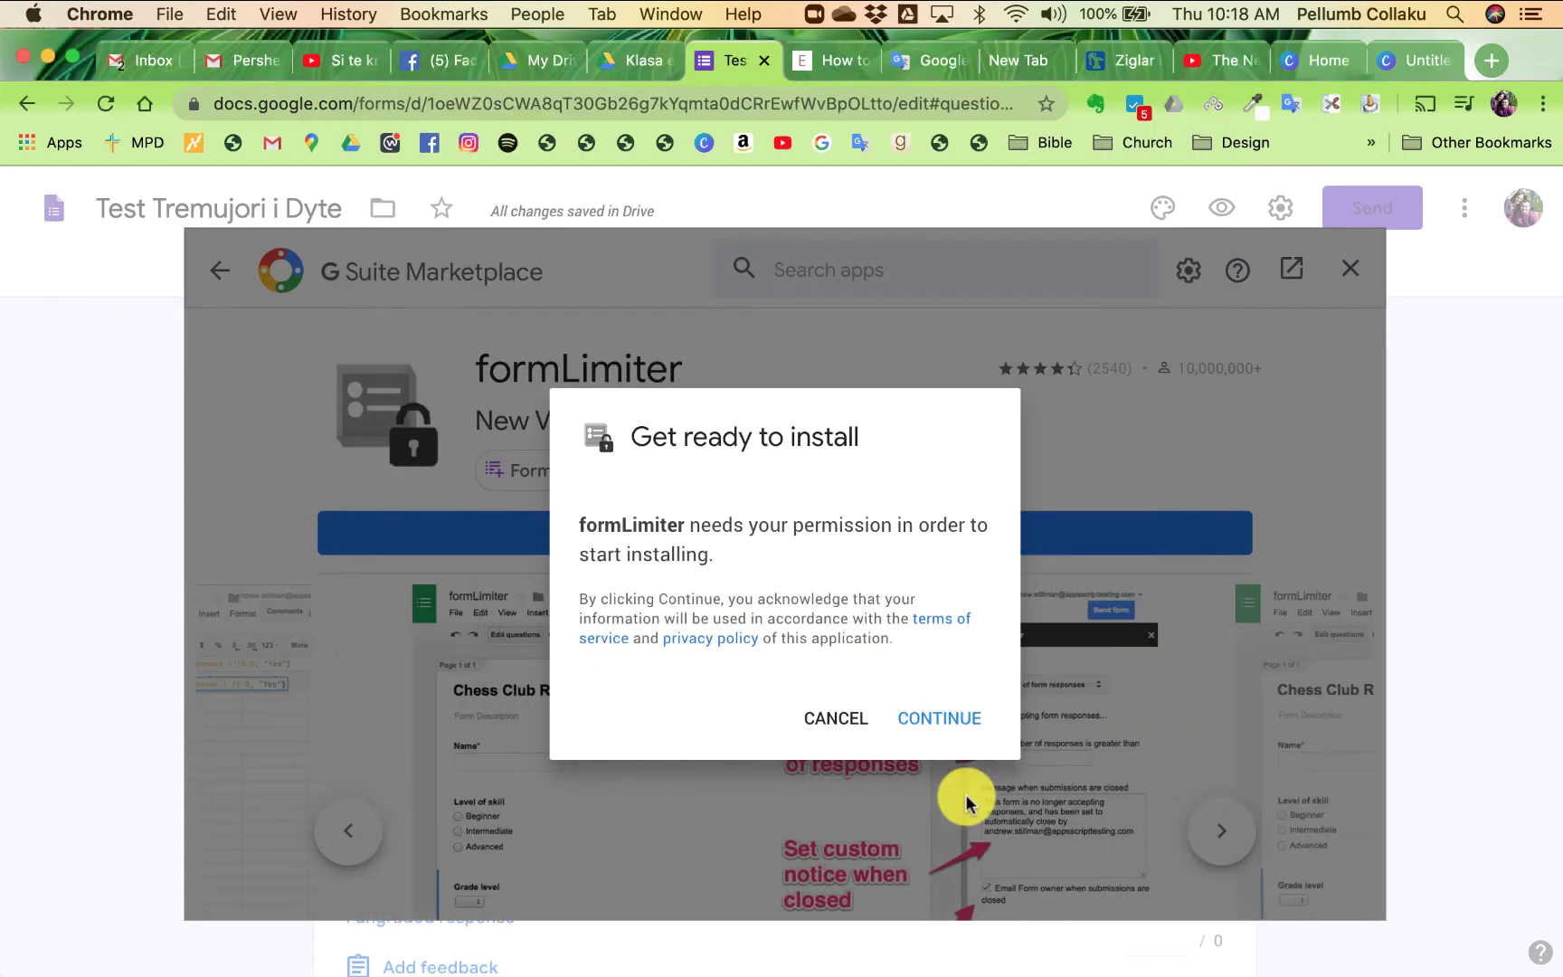
left_click(945, 718)
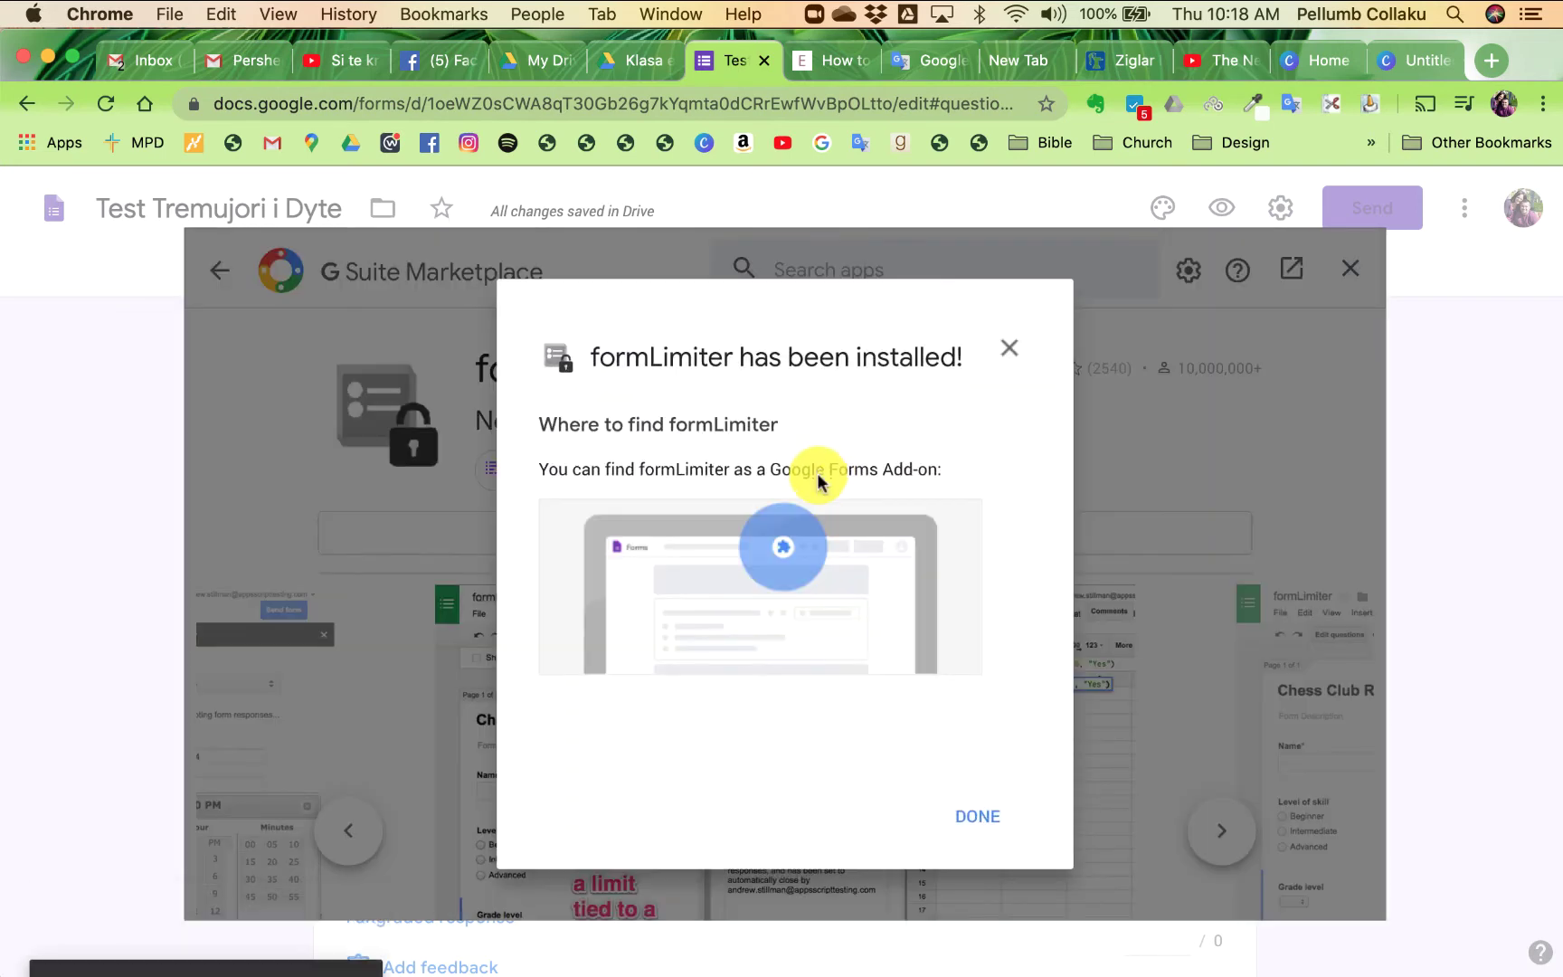
left_click(984, 820)
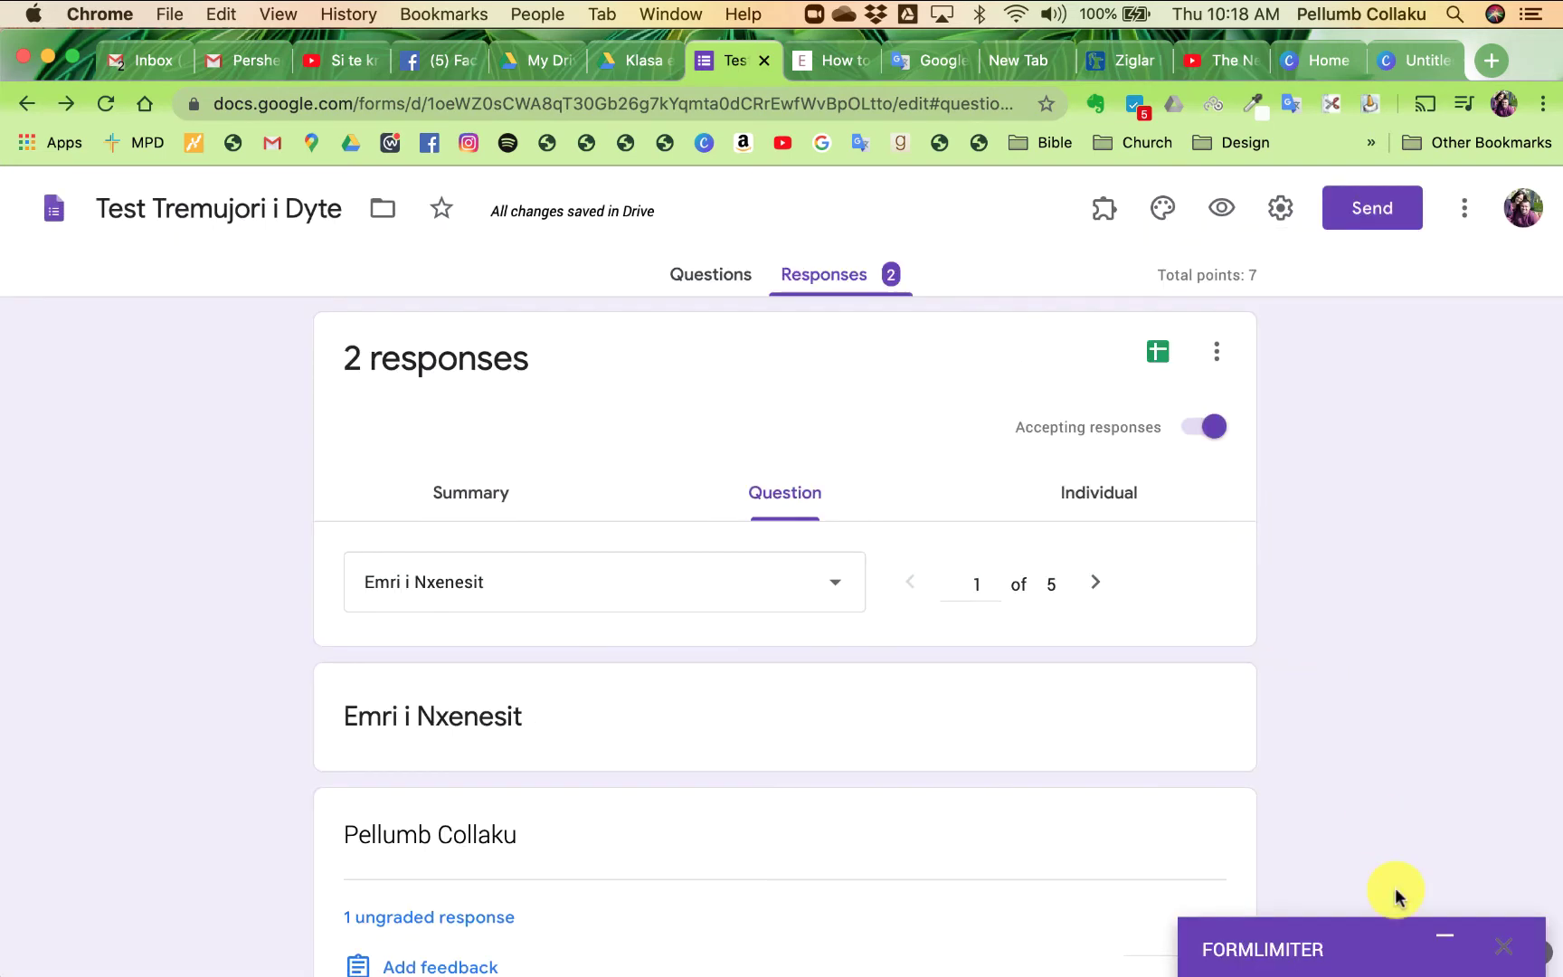
- In formLimiter, choose the date and time limit type with closing date 05/29/2020
left_click(1453, 949)
left_click(1453, 950)
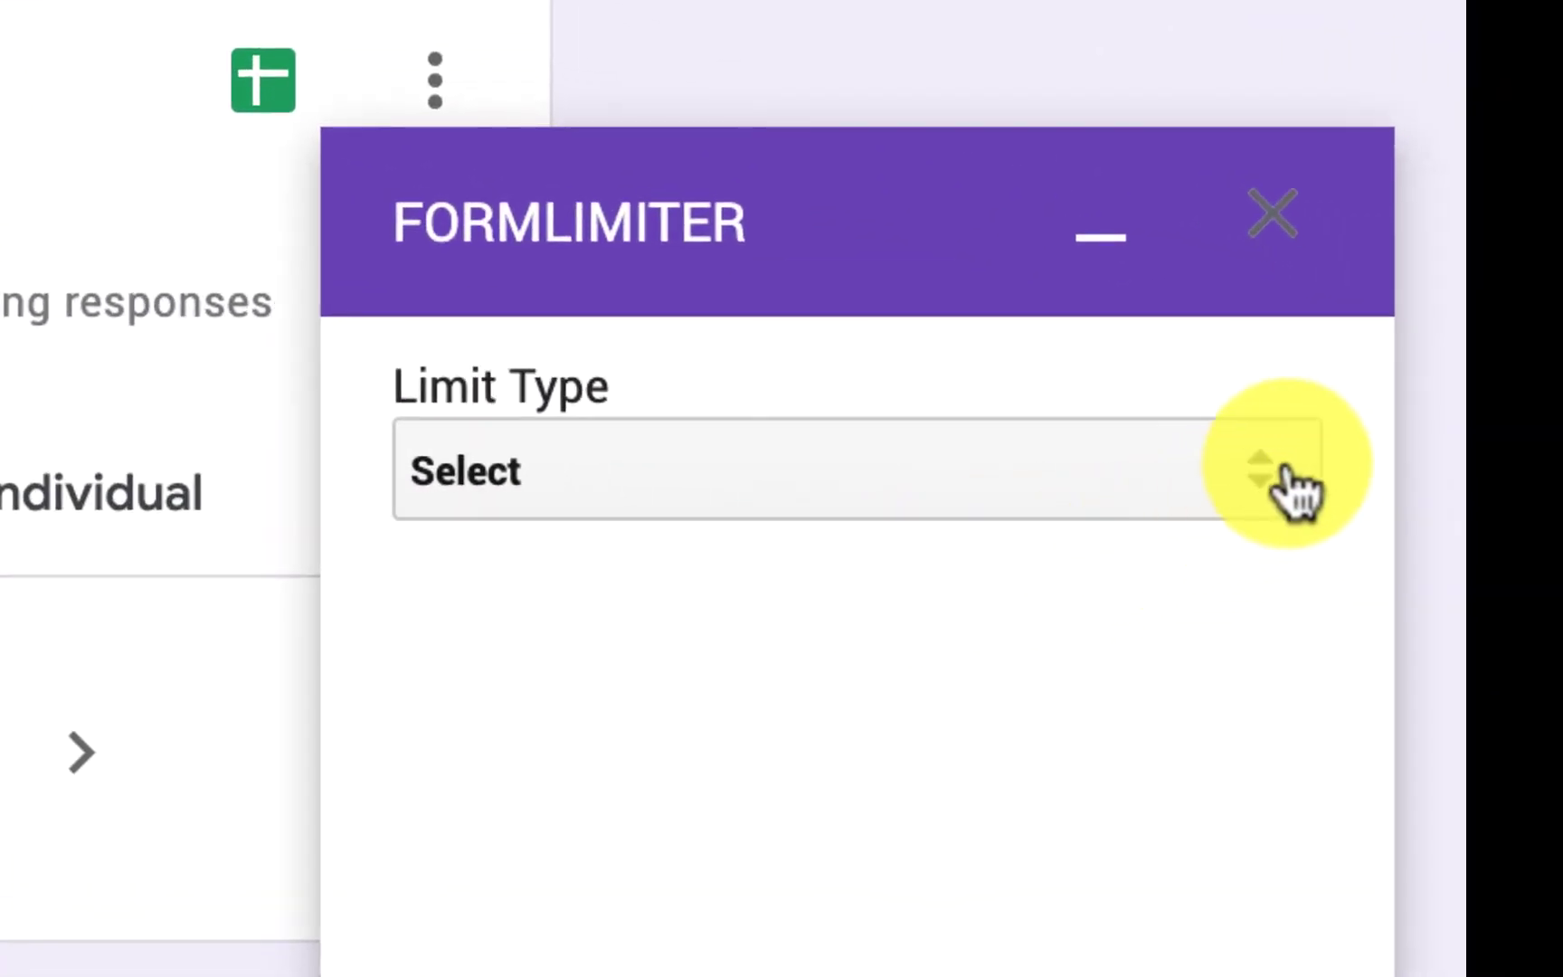
left_click(1275, 492)
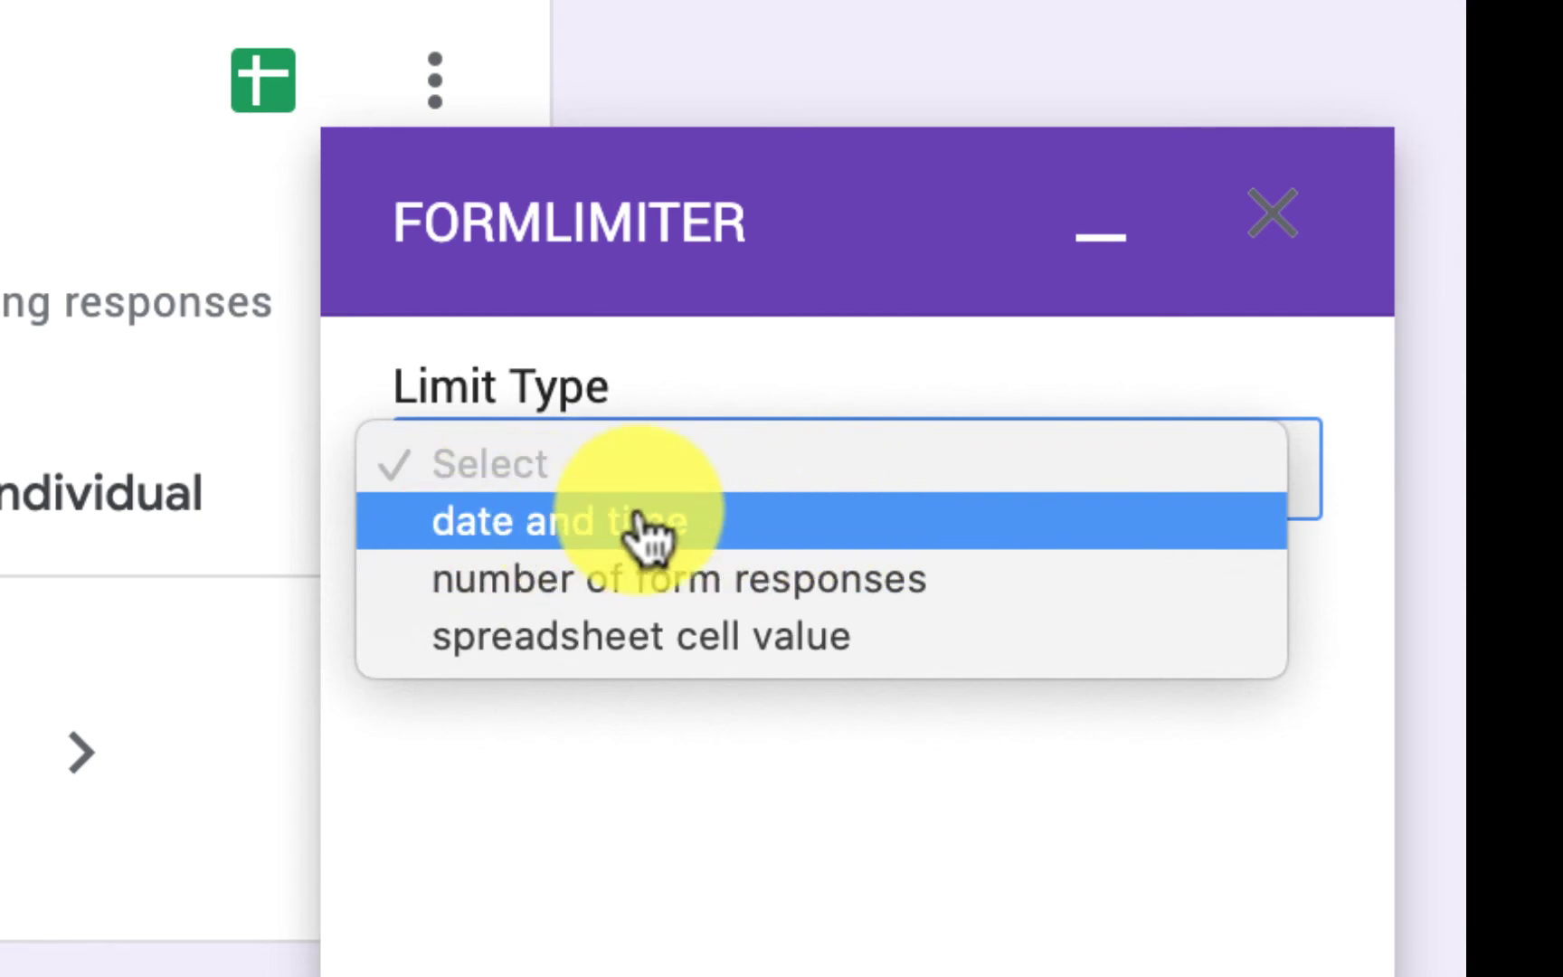
left_click(722, 541)
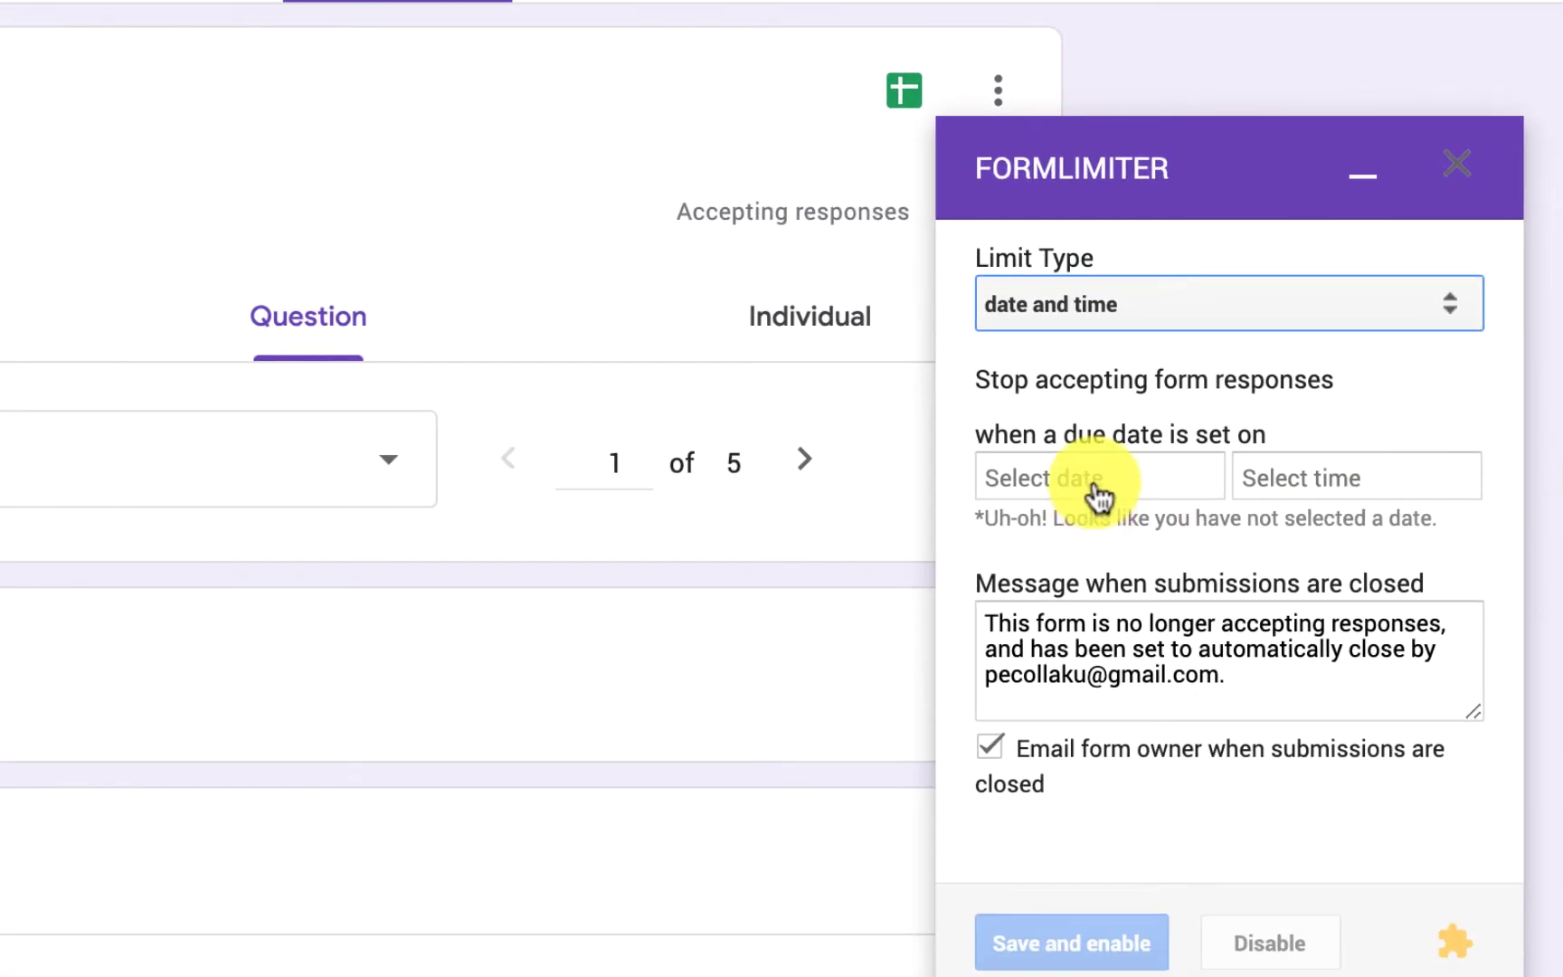
left_click(1097, 493)
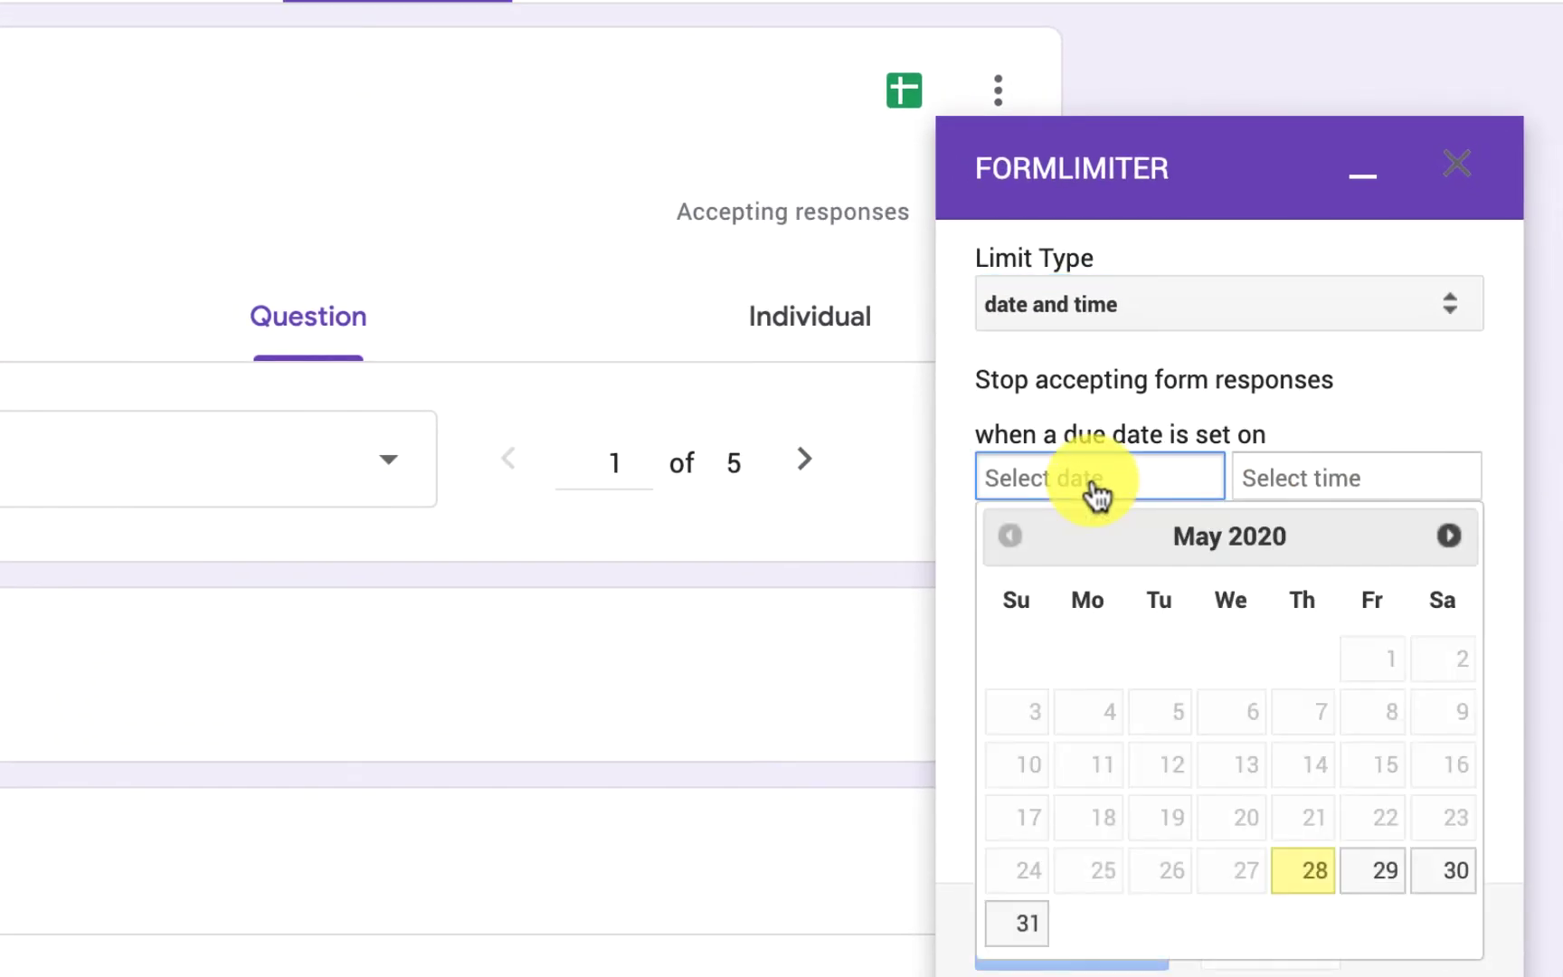
left_click(1376, 884)
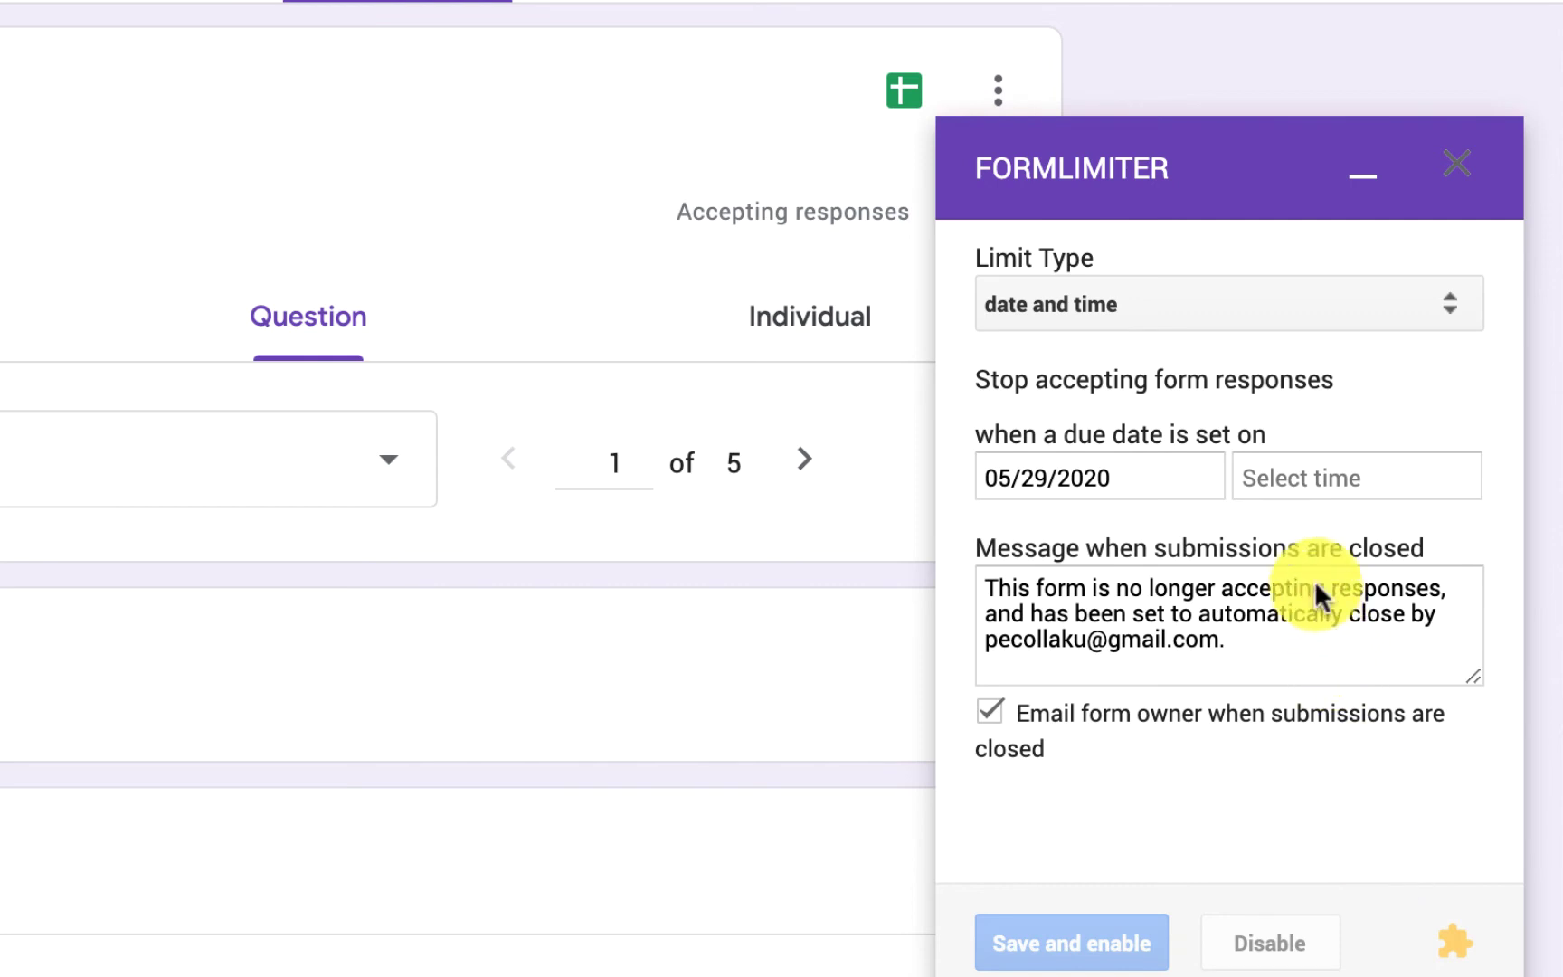
- Set the closing time to 11:00 AM
left_click(1299, 482)
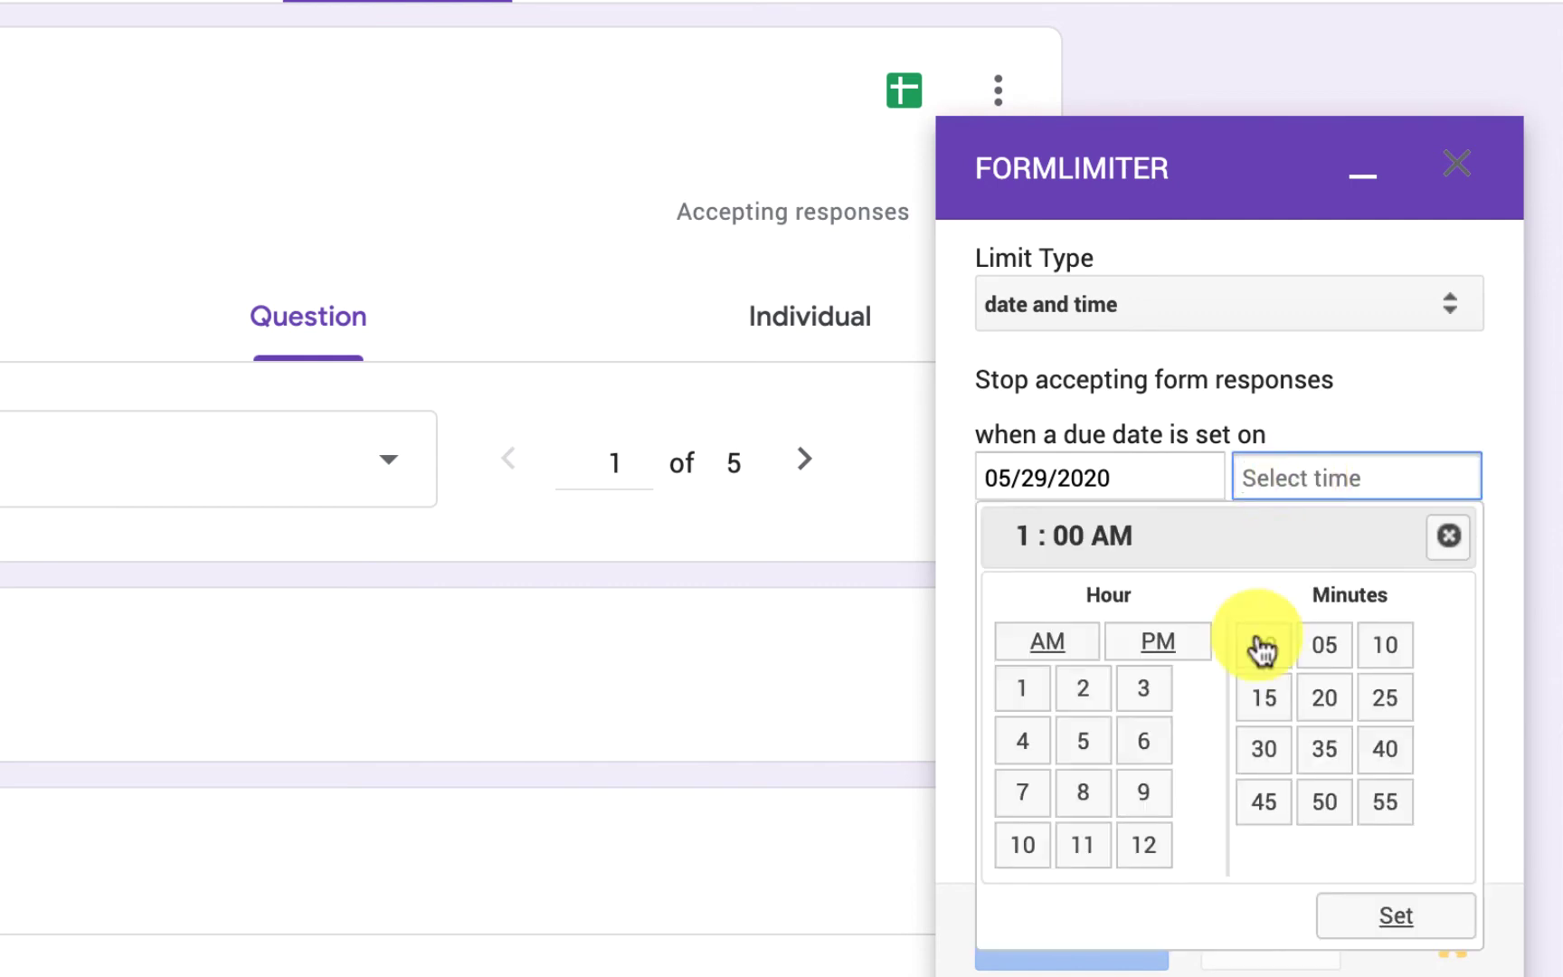
left_click(1022, 846)
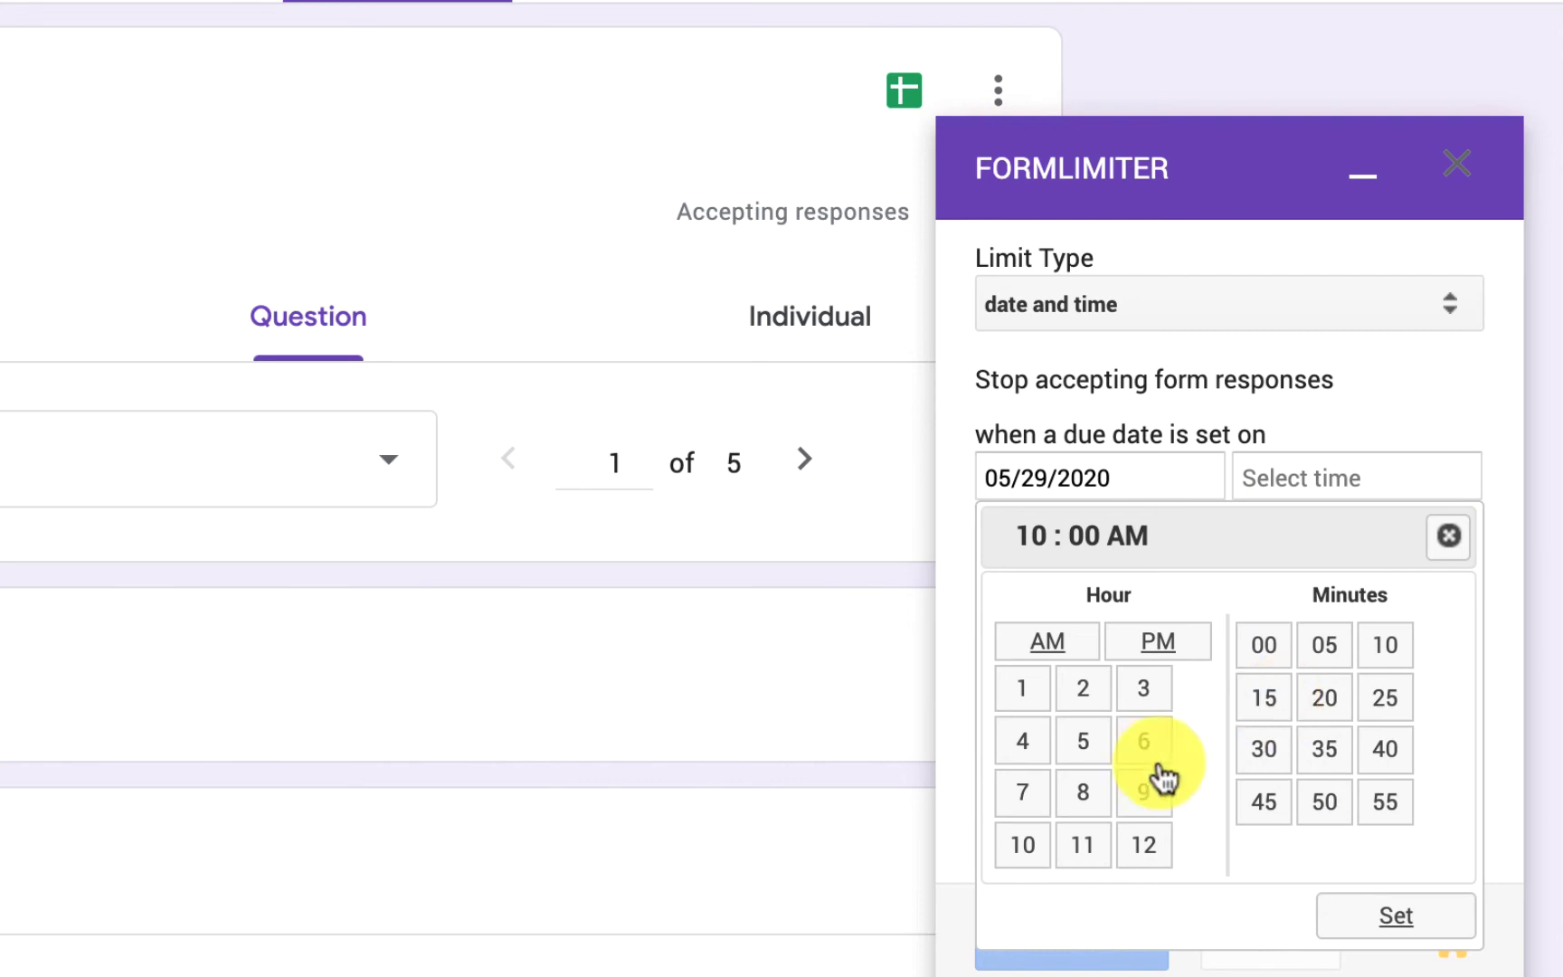
left_click(1090, 848)
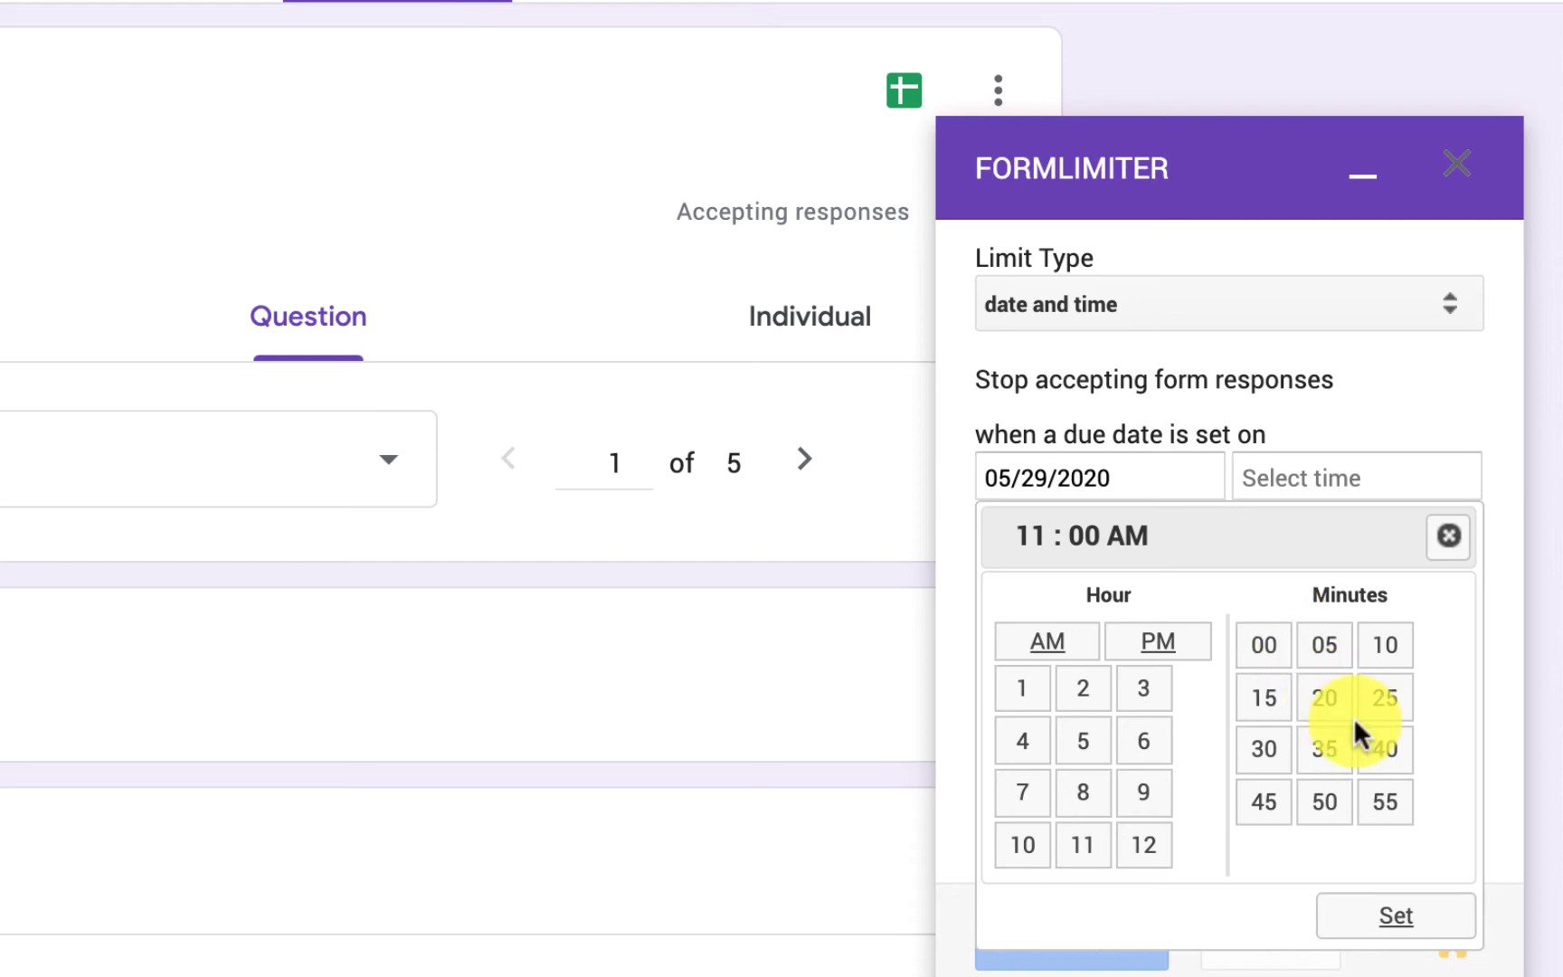
left_click(1393, 915)
left_click(1420, 927)
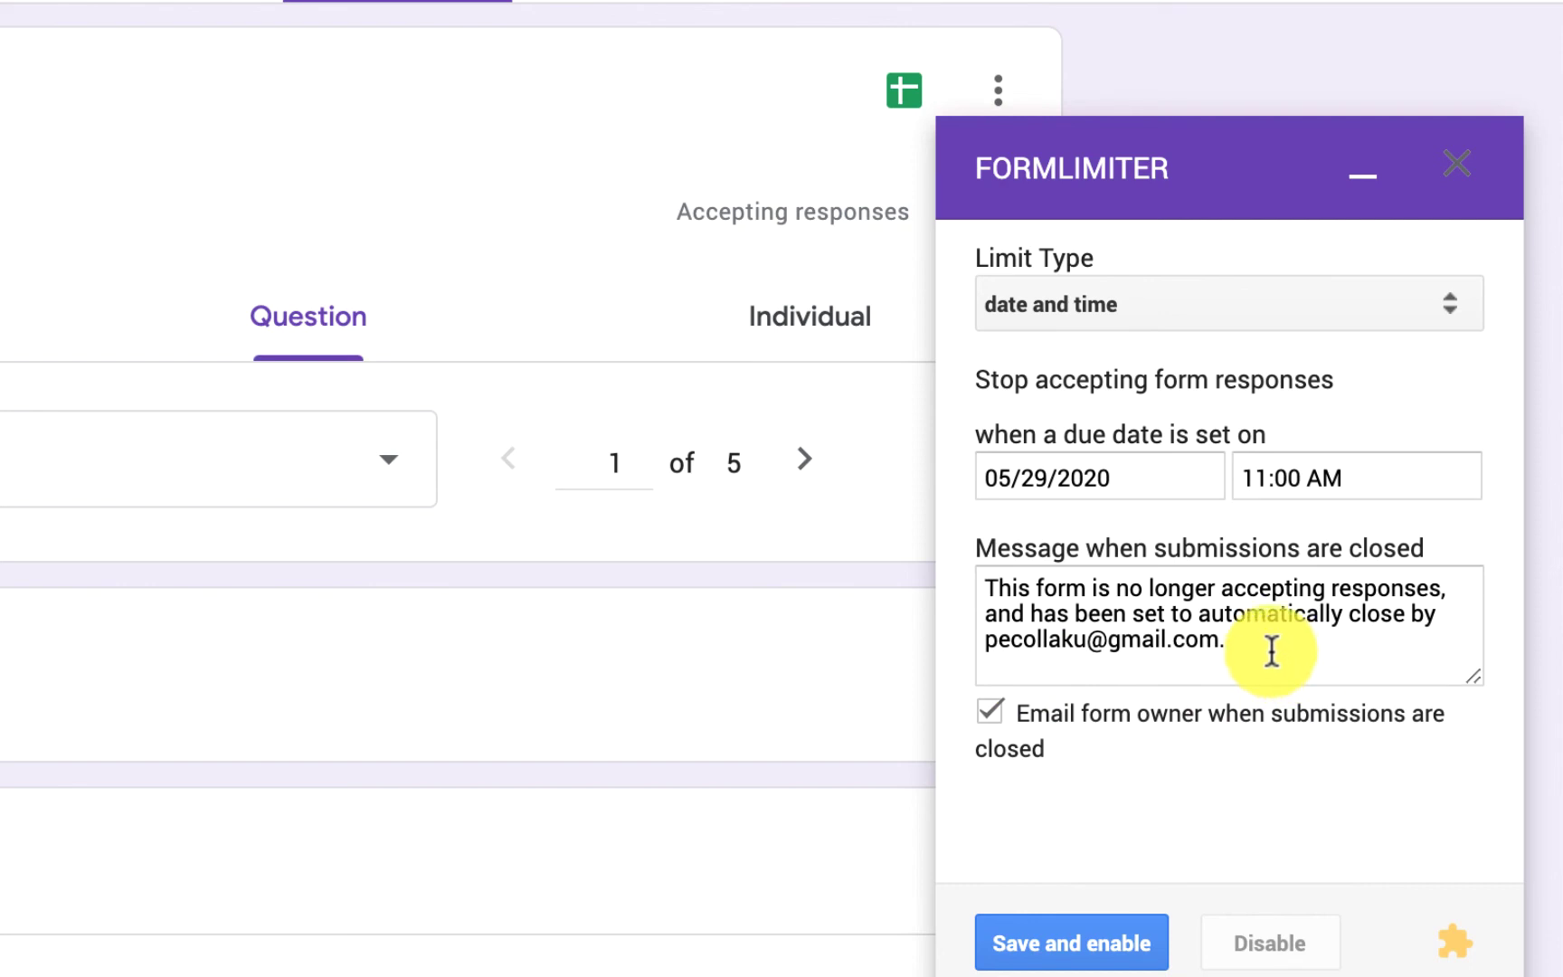
- Replace the 'Message when submissions are closed' text with 'Ky testim do te mbyllet ne oren 11:00'
left_click_drag(1271, 650, 984, 580)
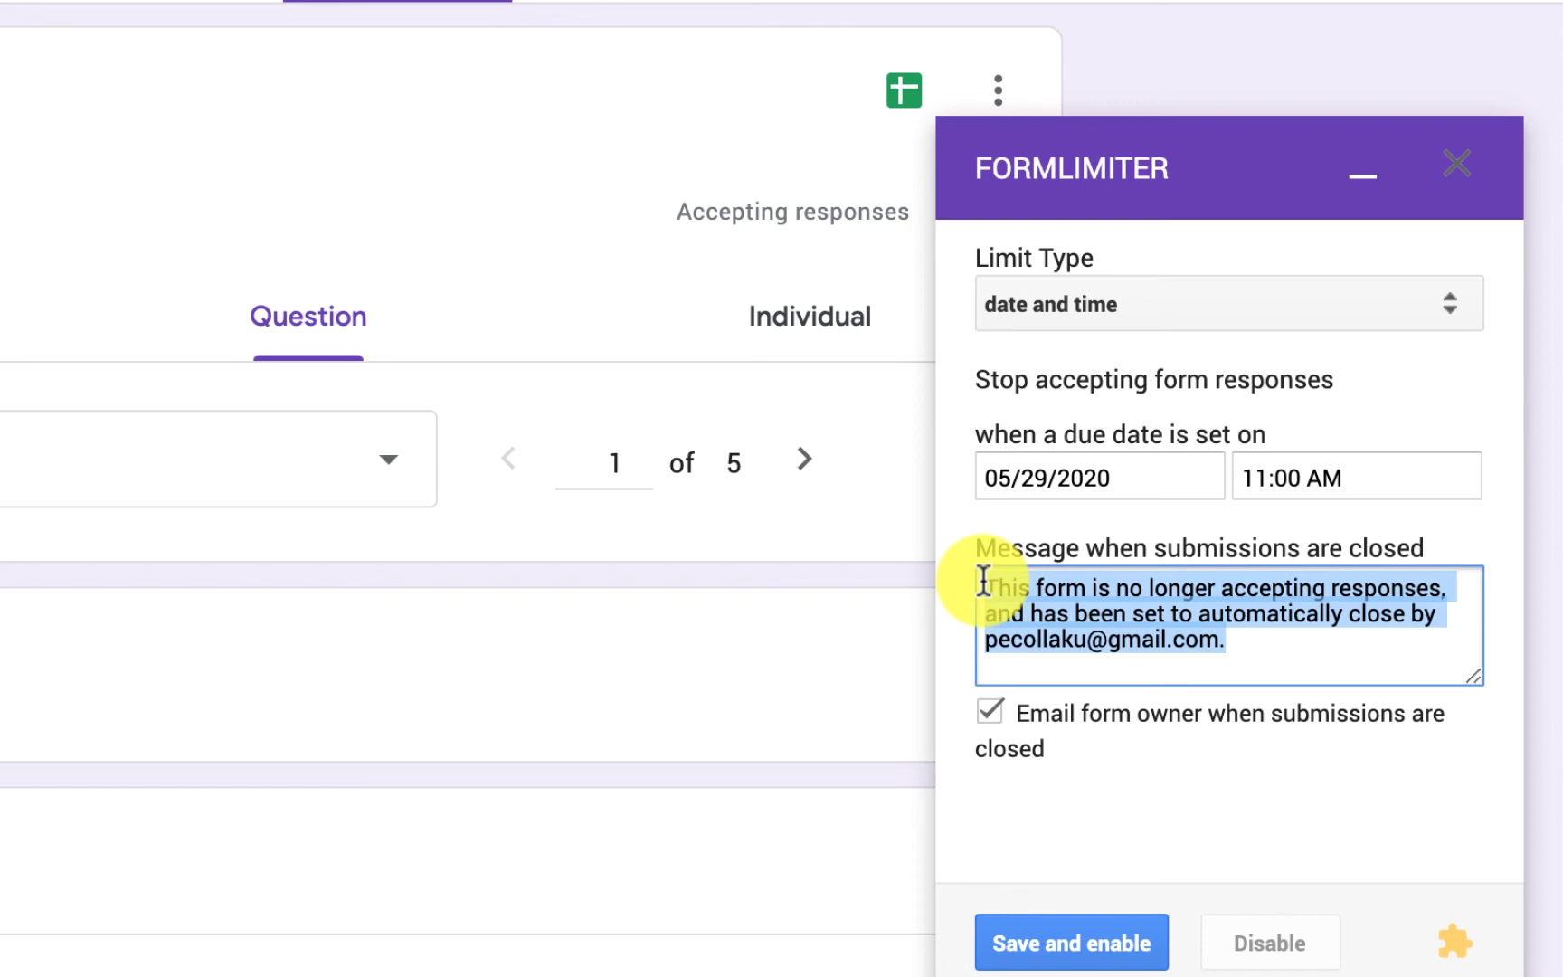
type("Ky te")
type("st")
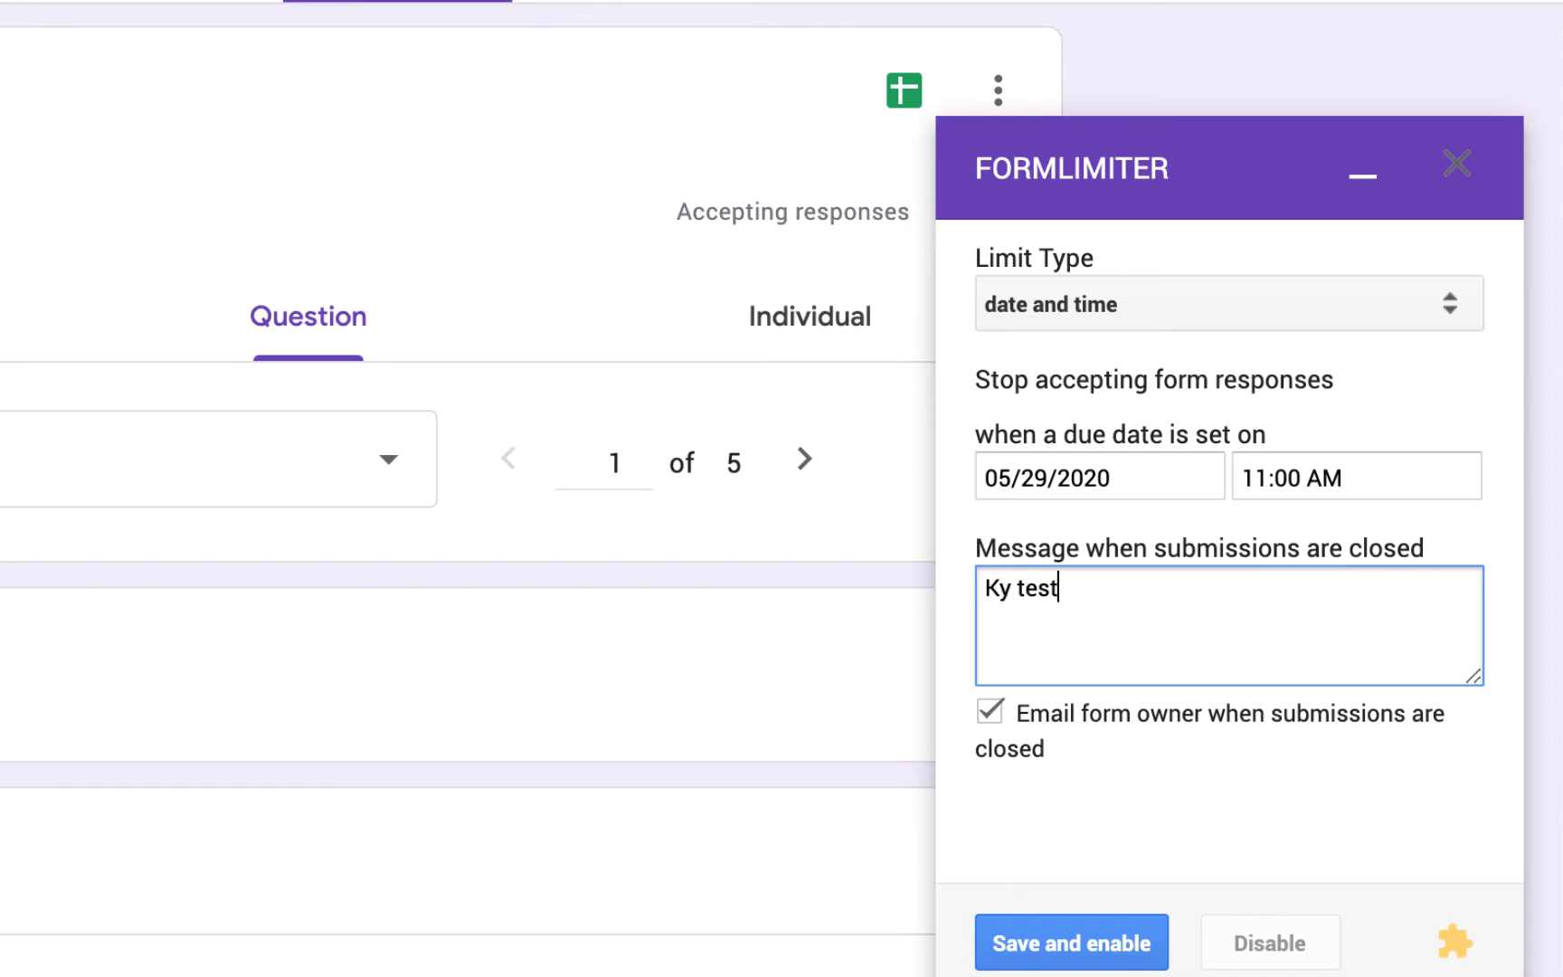
type("im do te mbyllet ")
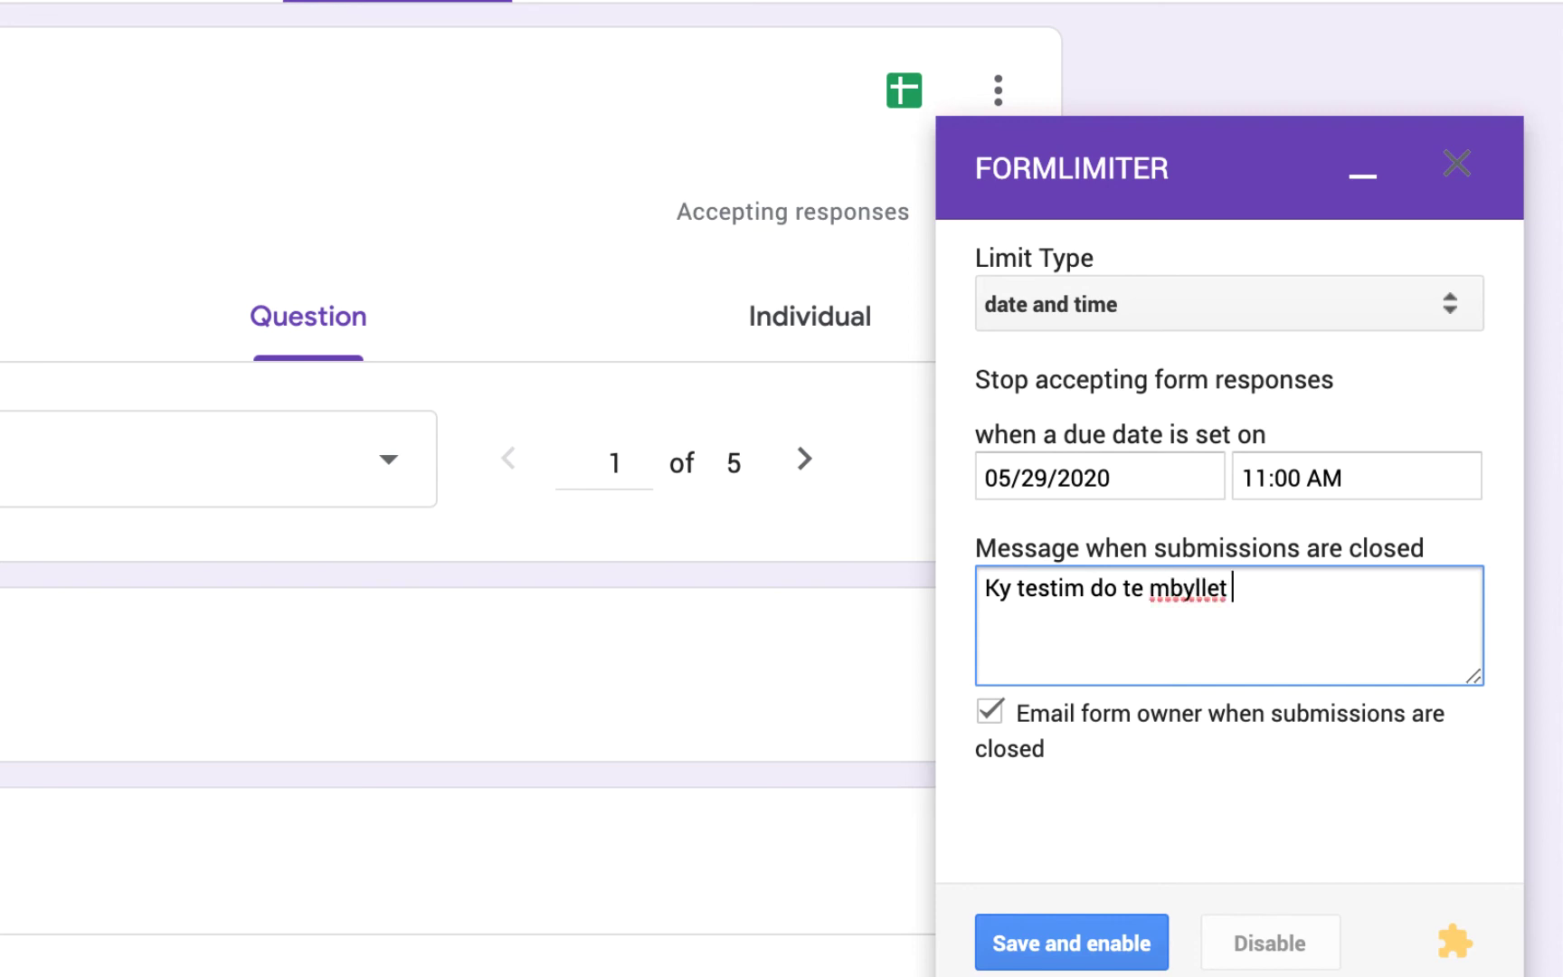
type("ne oren 11:")
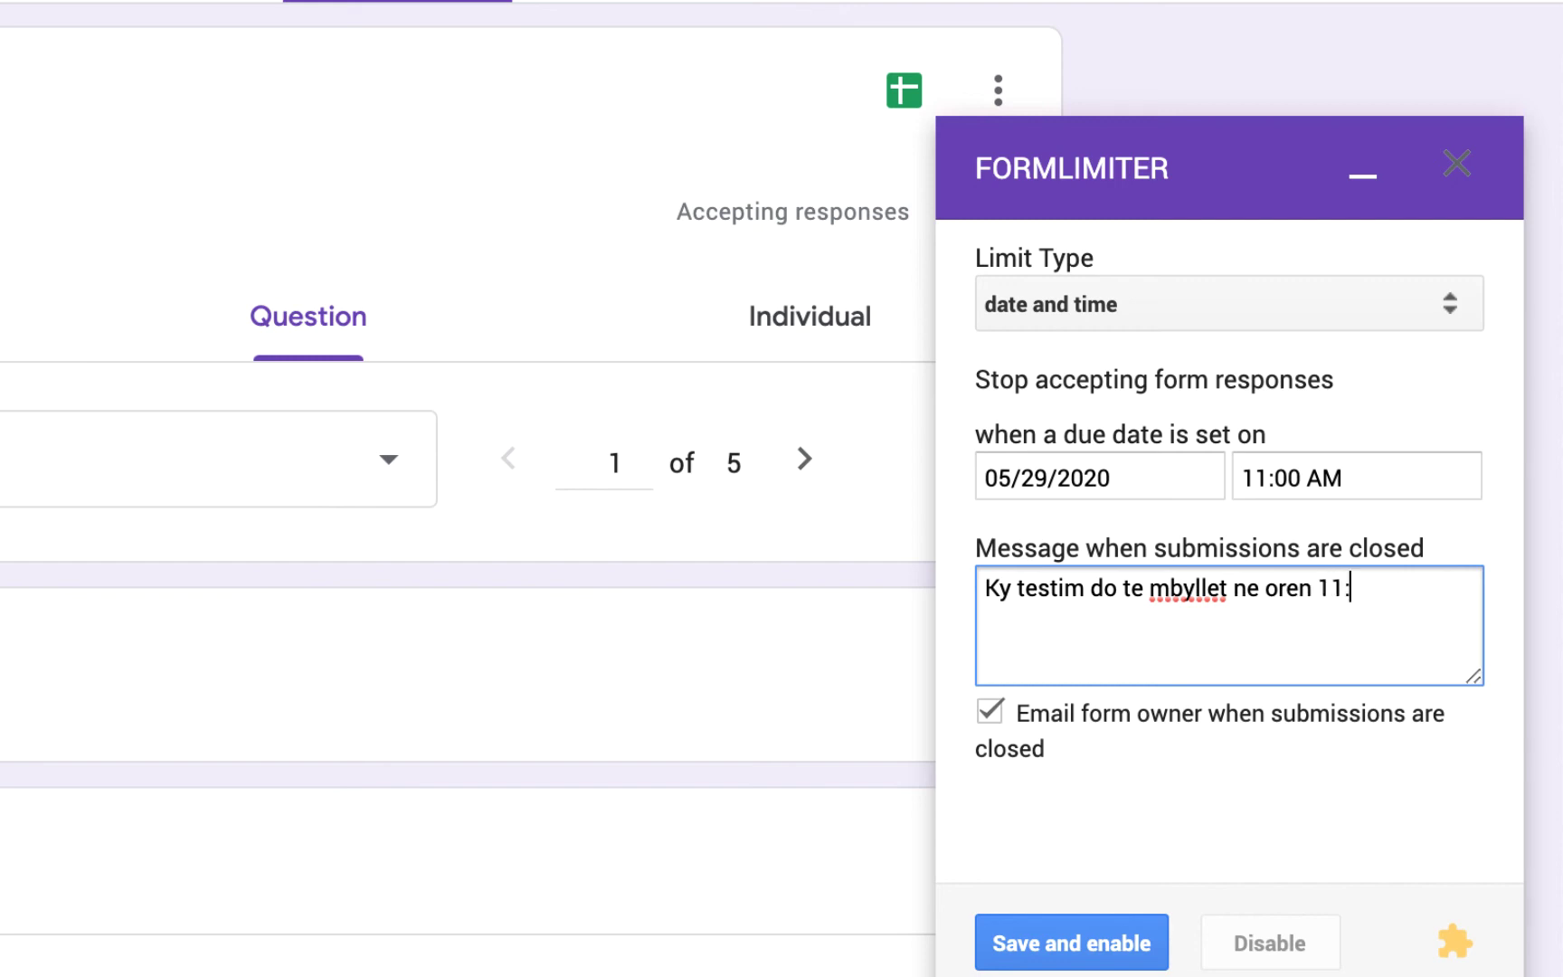
type("00")
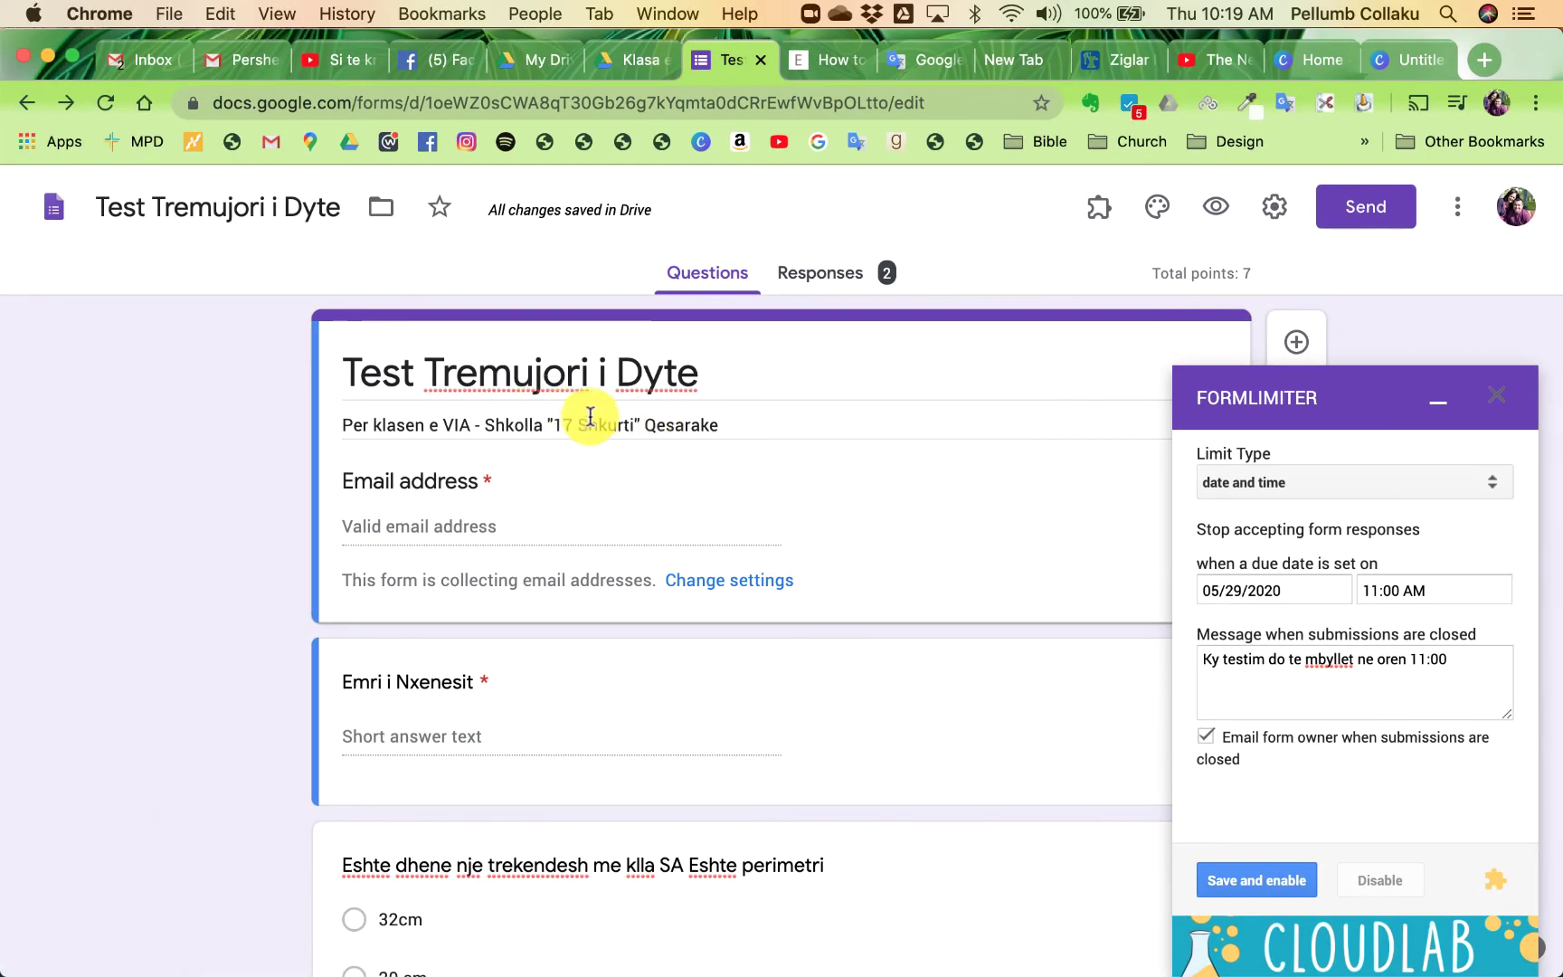
- Rewrite the form description as 'Ky eshte testi i tremujorit. Testimi do te mbyllet ne oren 11:00...'
triple_click(725, 422)
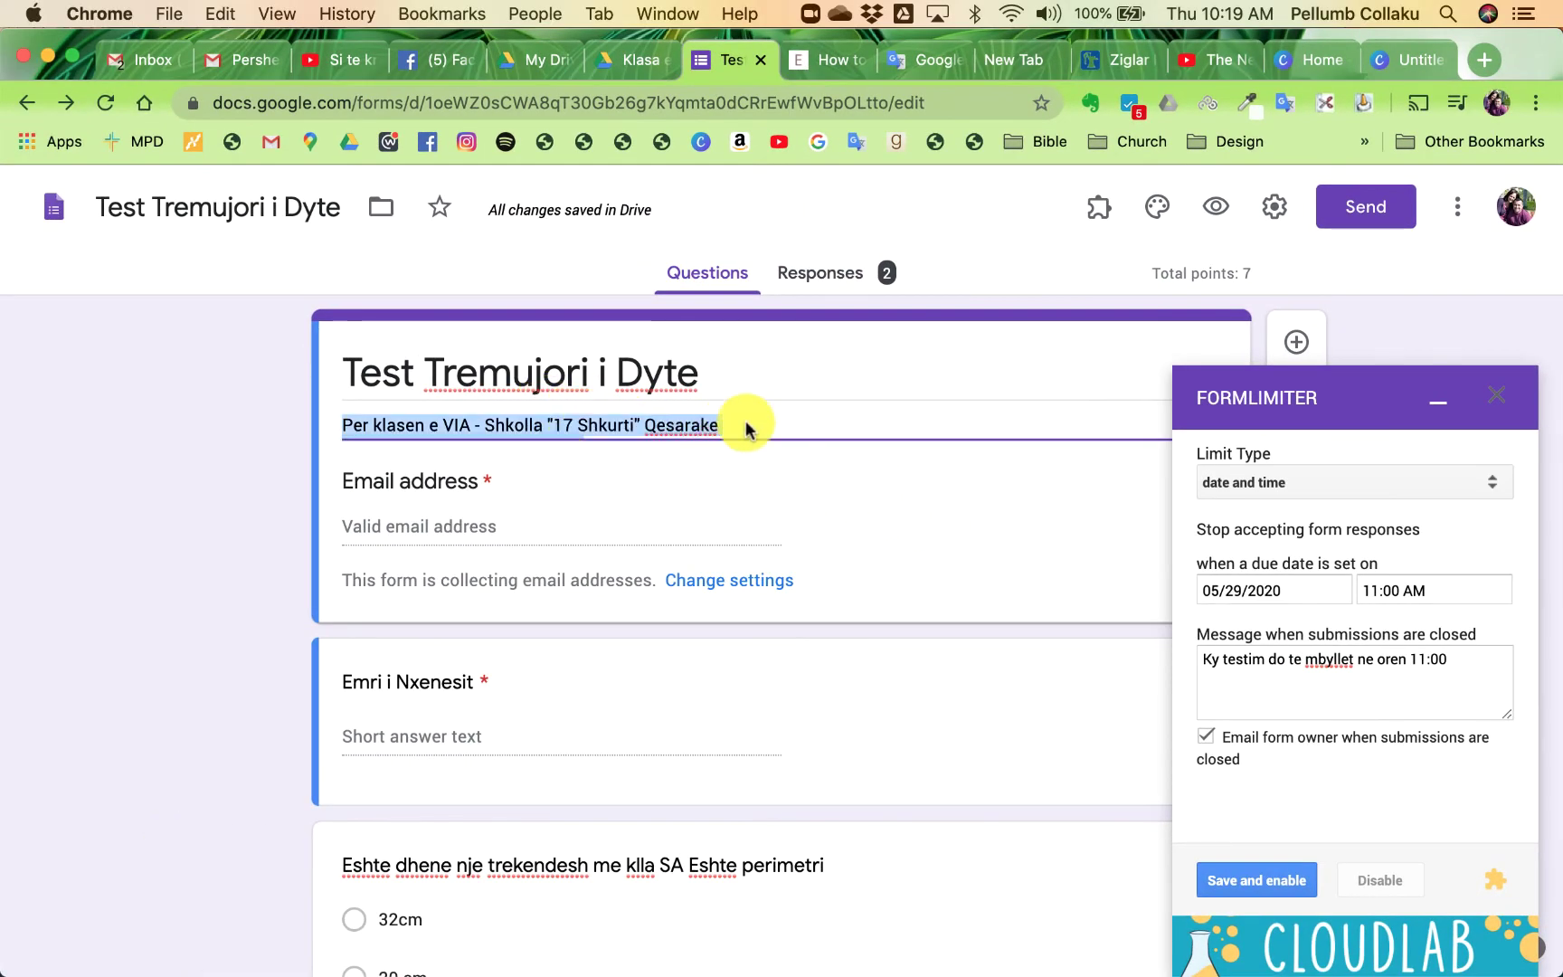
left_click(732, 417)
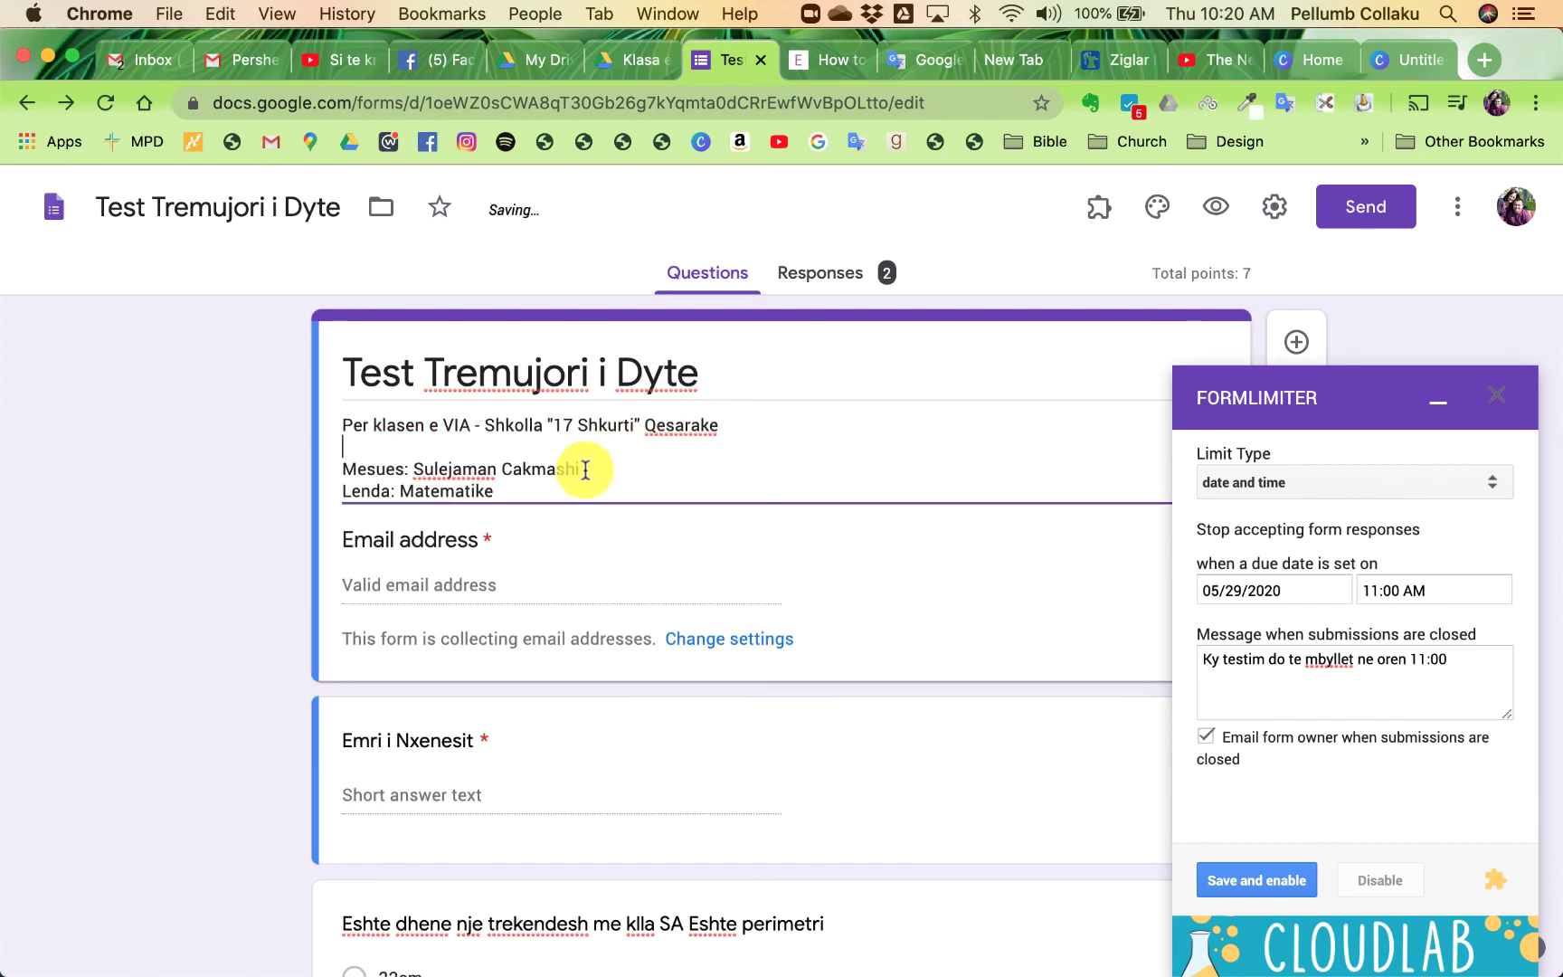
key("super+a")
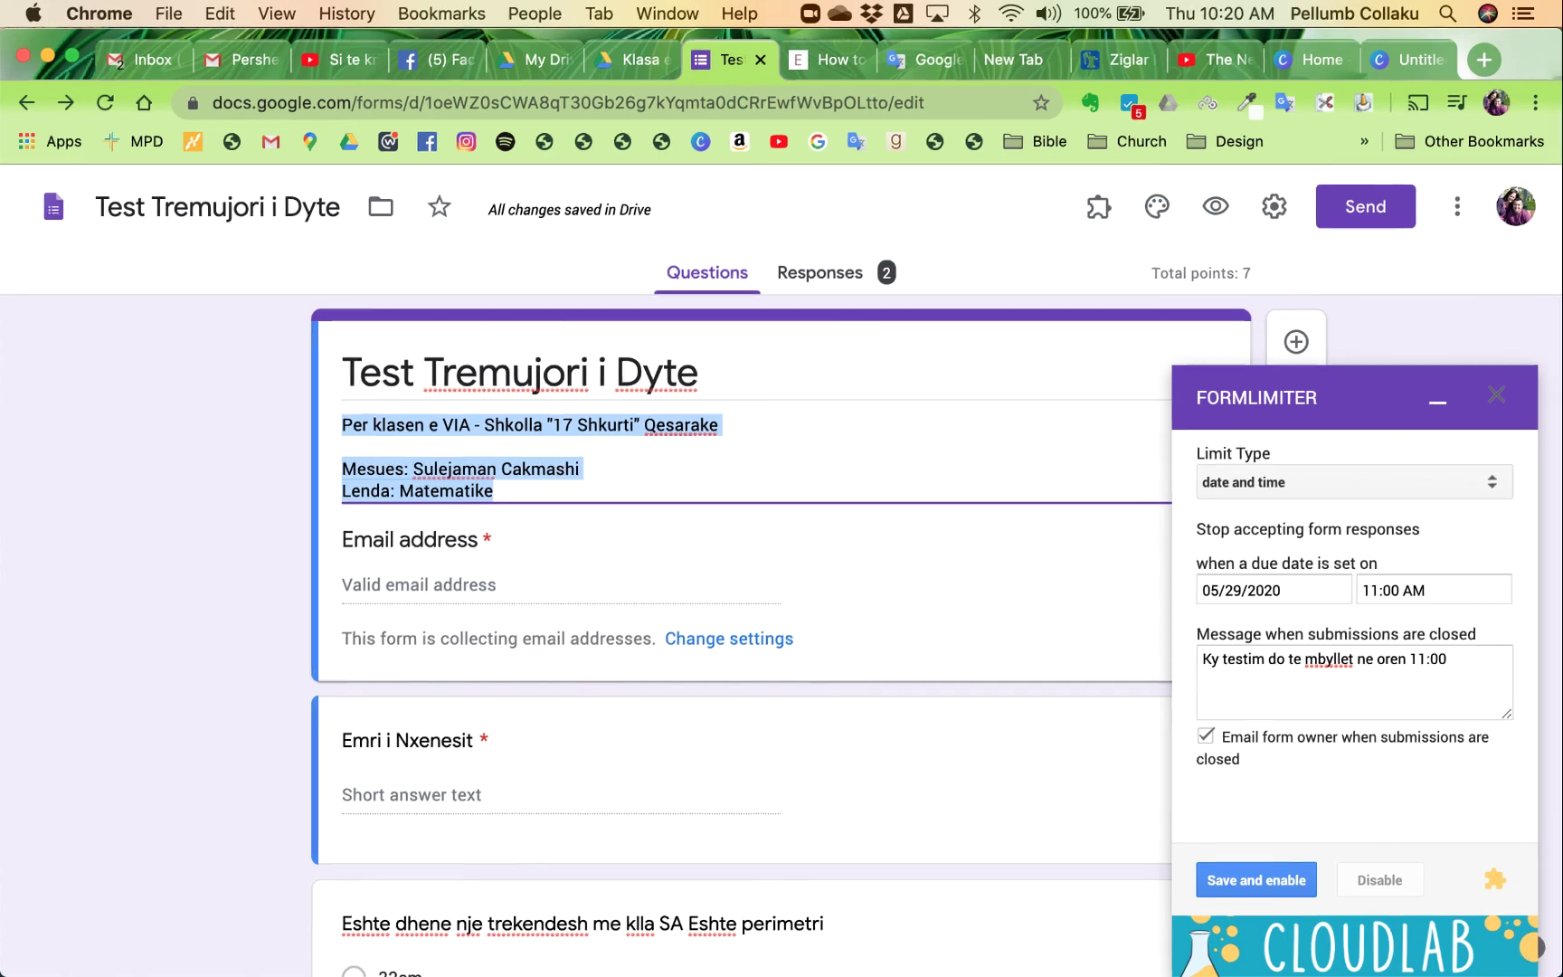
type("Ky esthe")
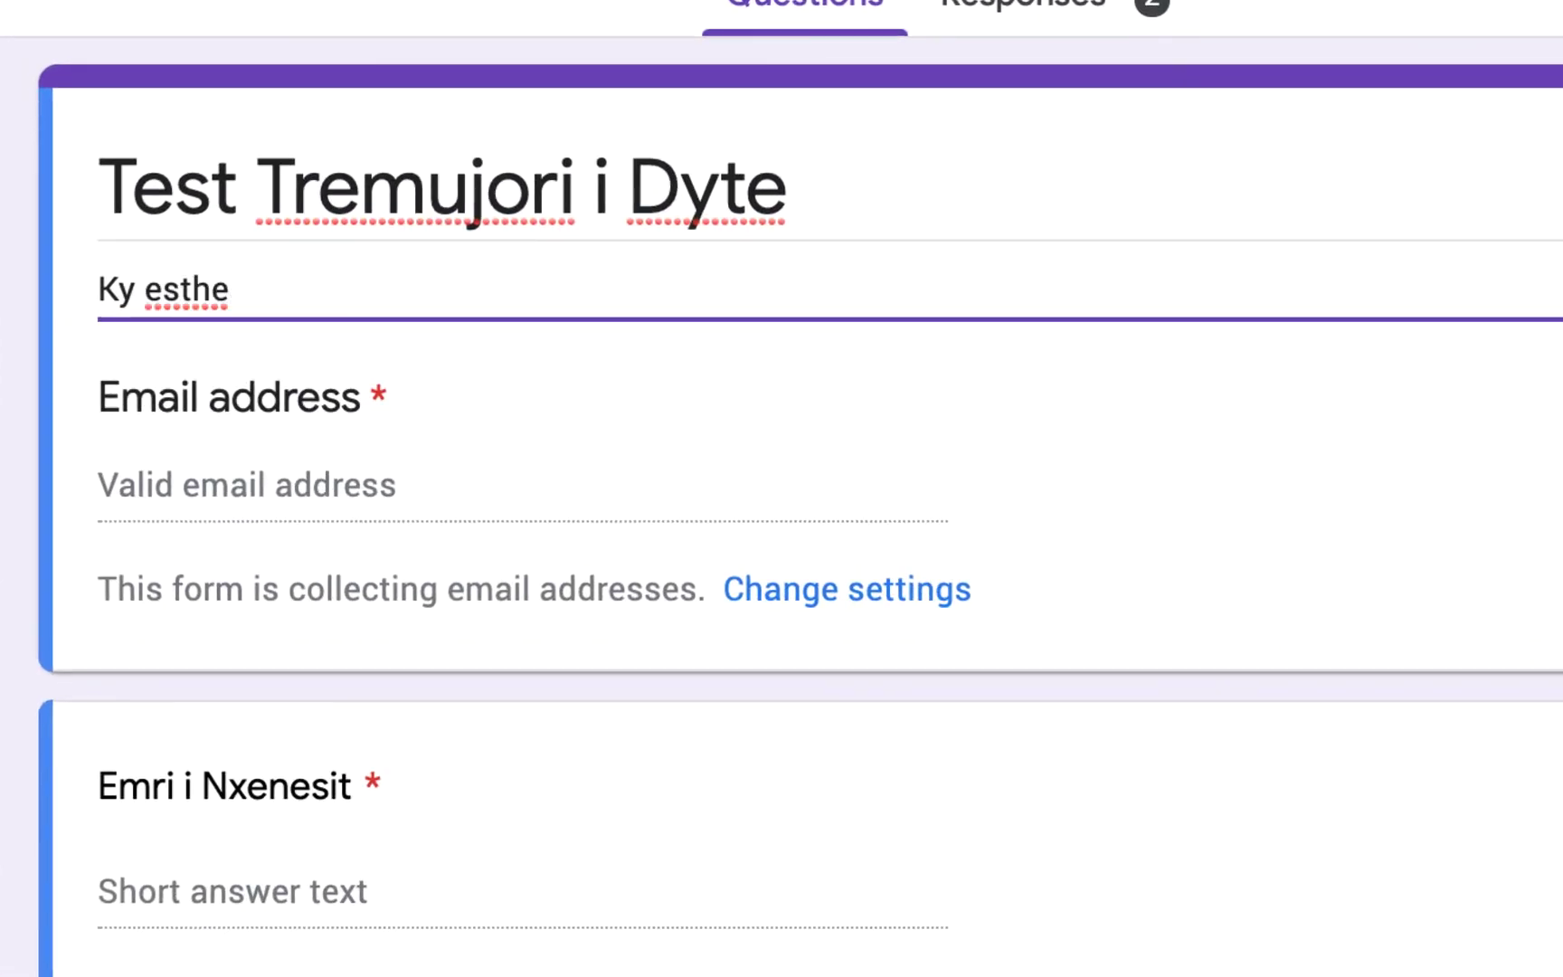
key("BackSpace")
key("BackSpace")
key("BackSpace")
key("BackSpace")
key("BackSpace")
type("sh")
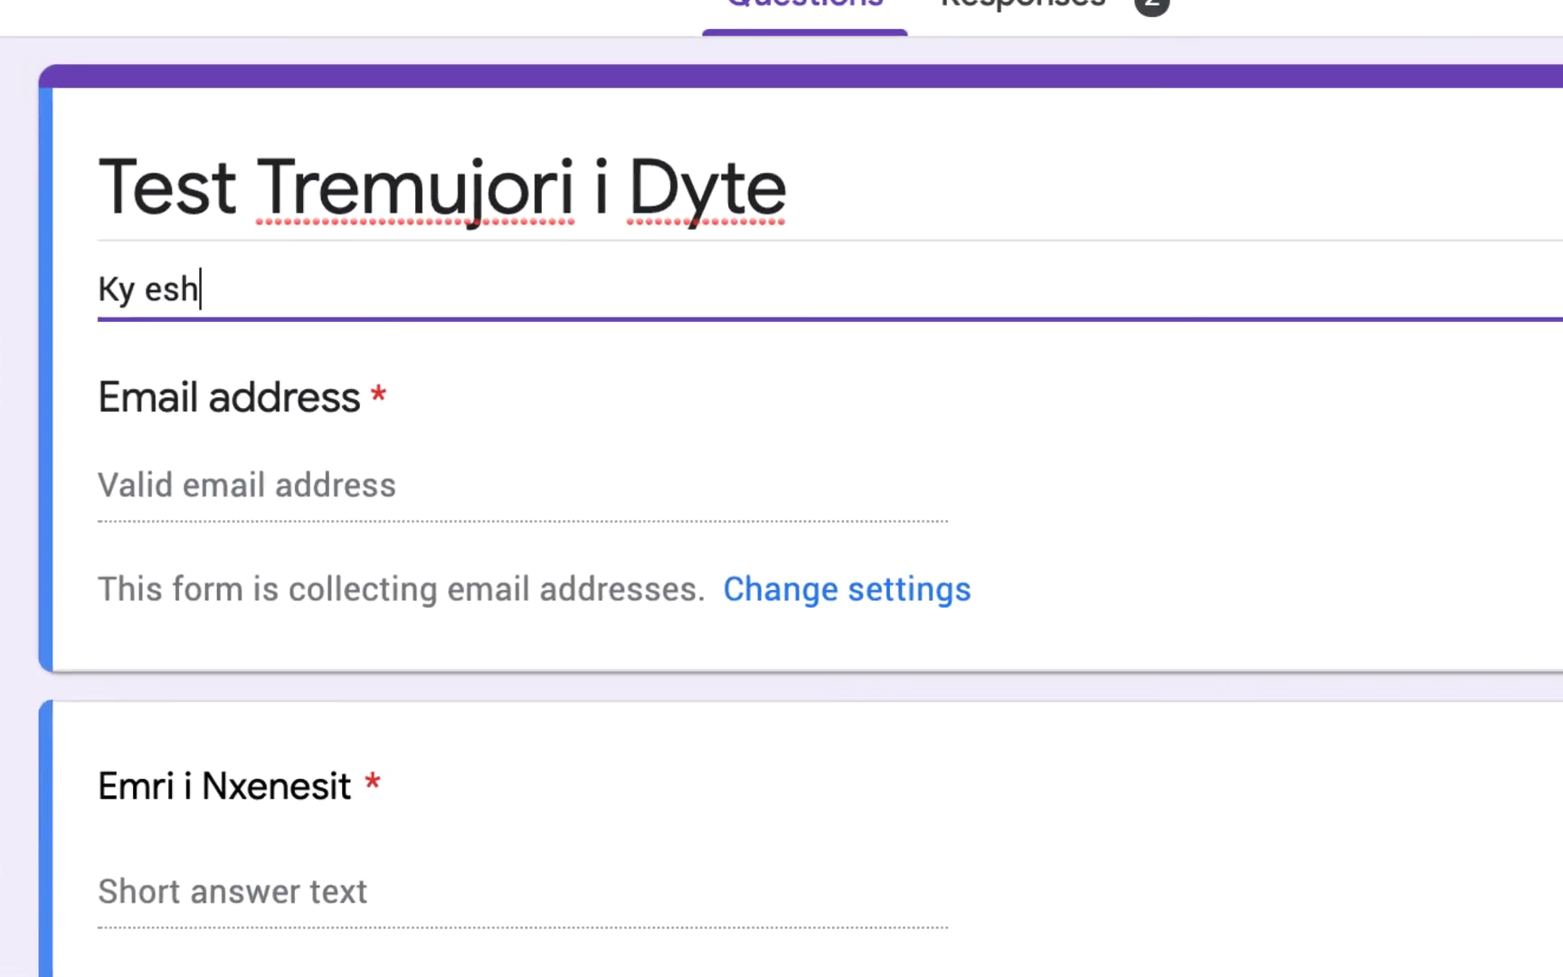
type("te testi ")
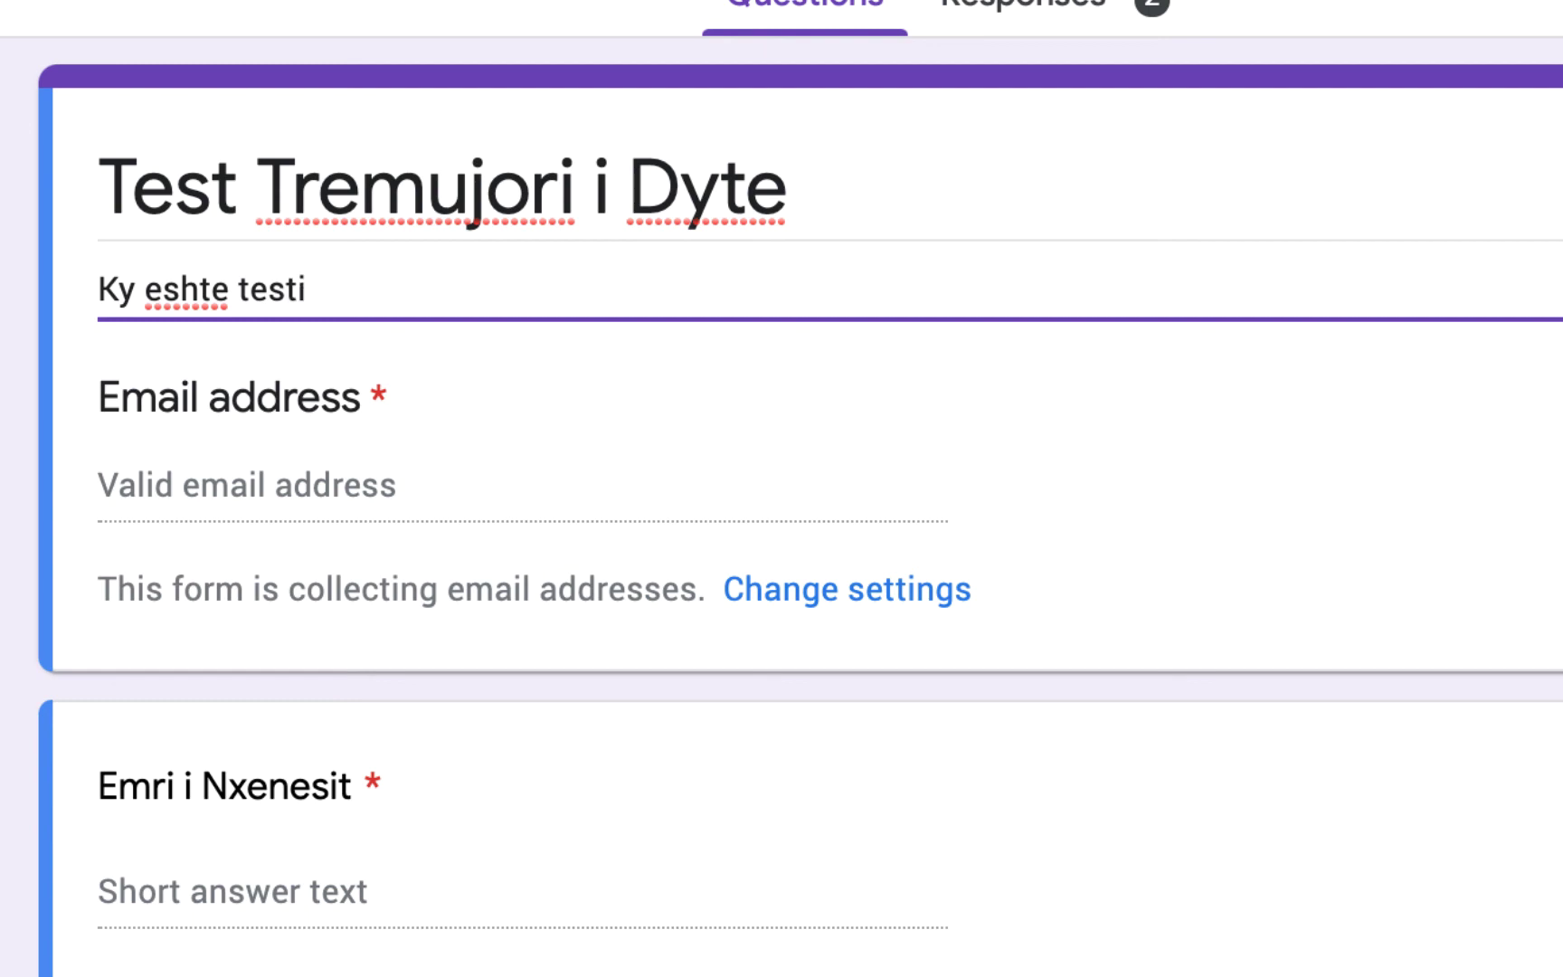
type("i tremujor")
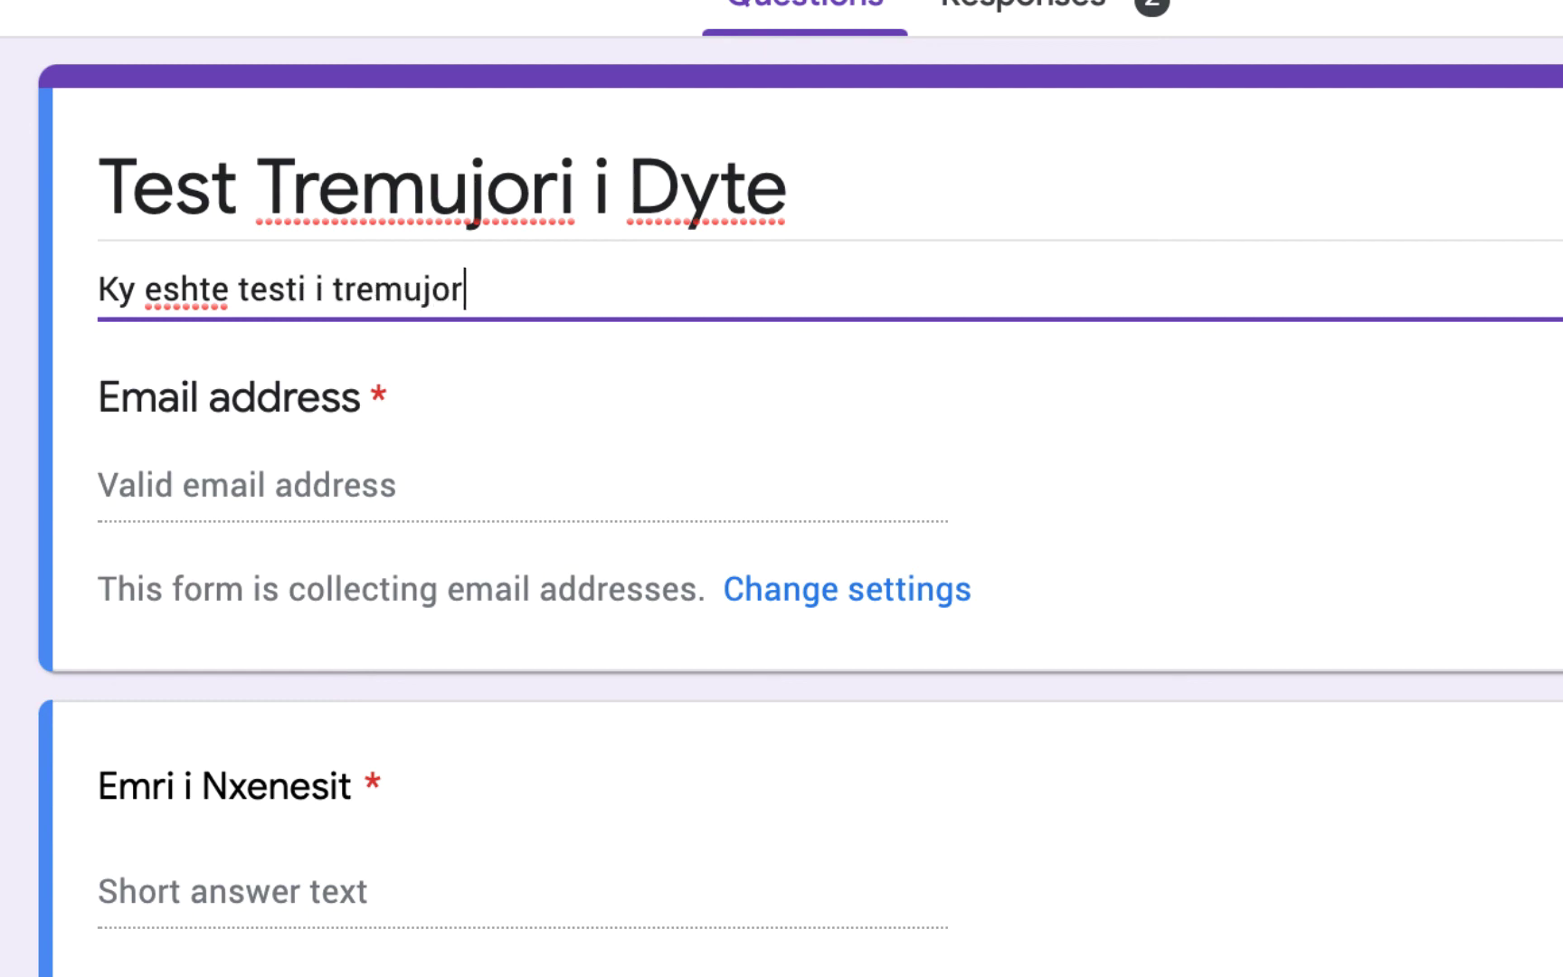
type("it. Testimi do ")
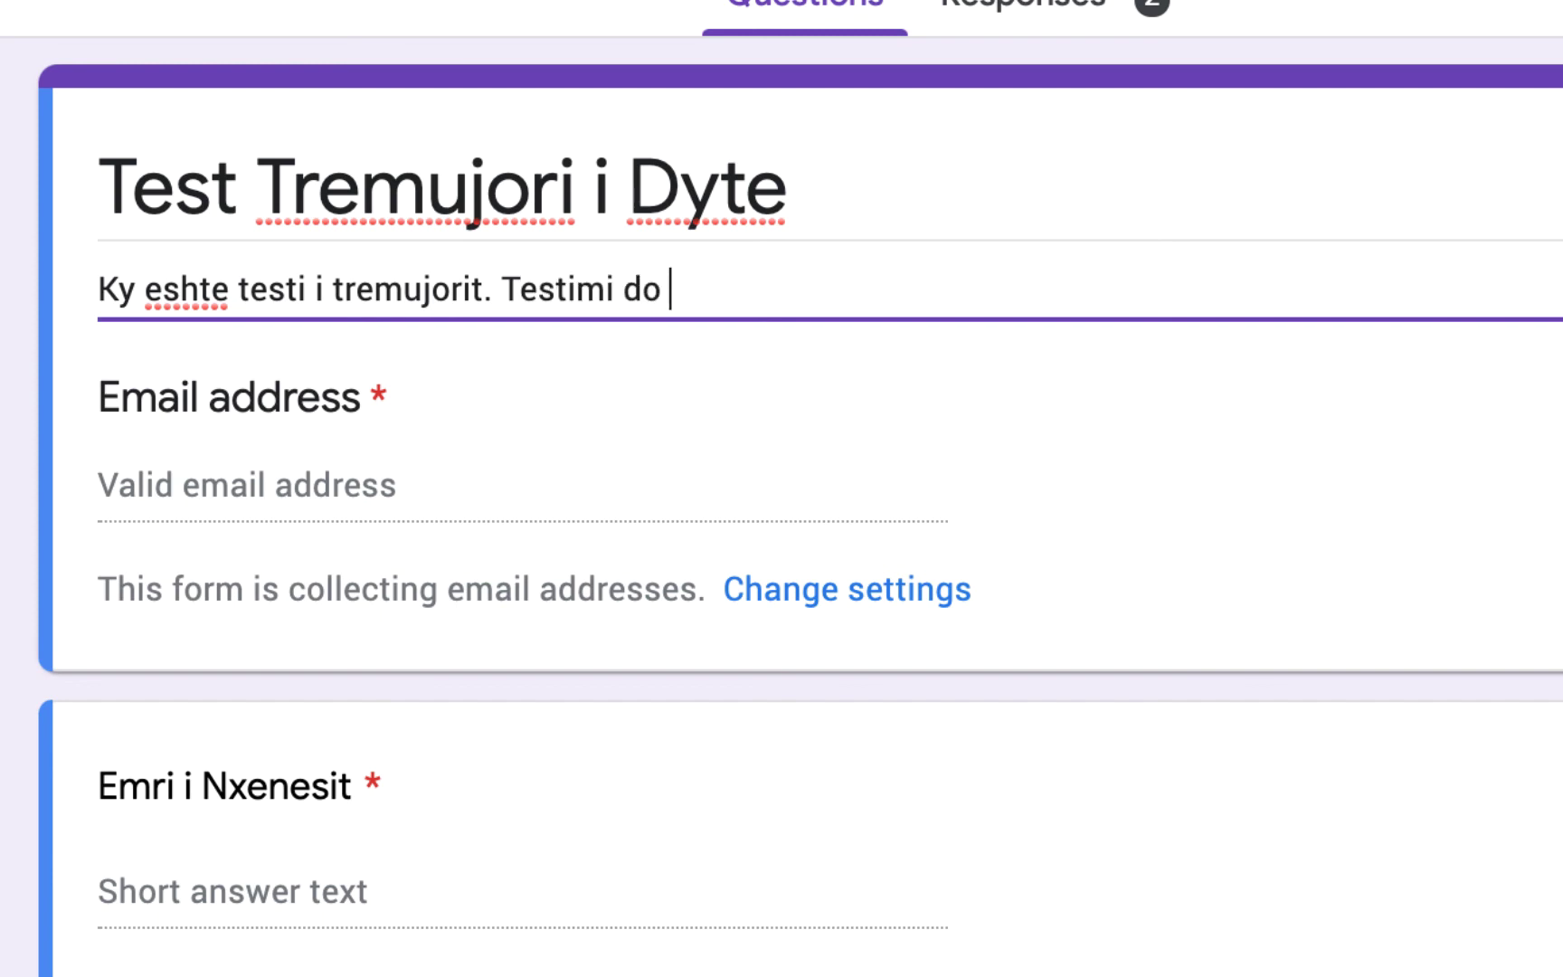
type("te ")
type("m")
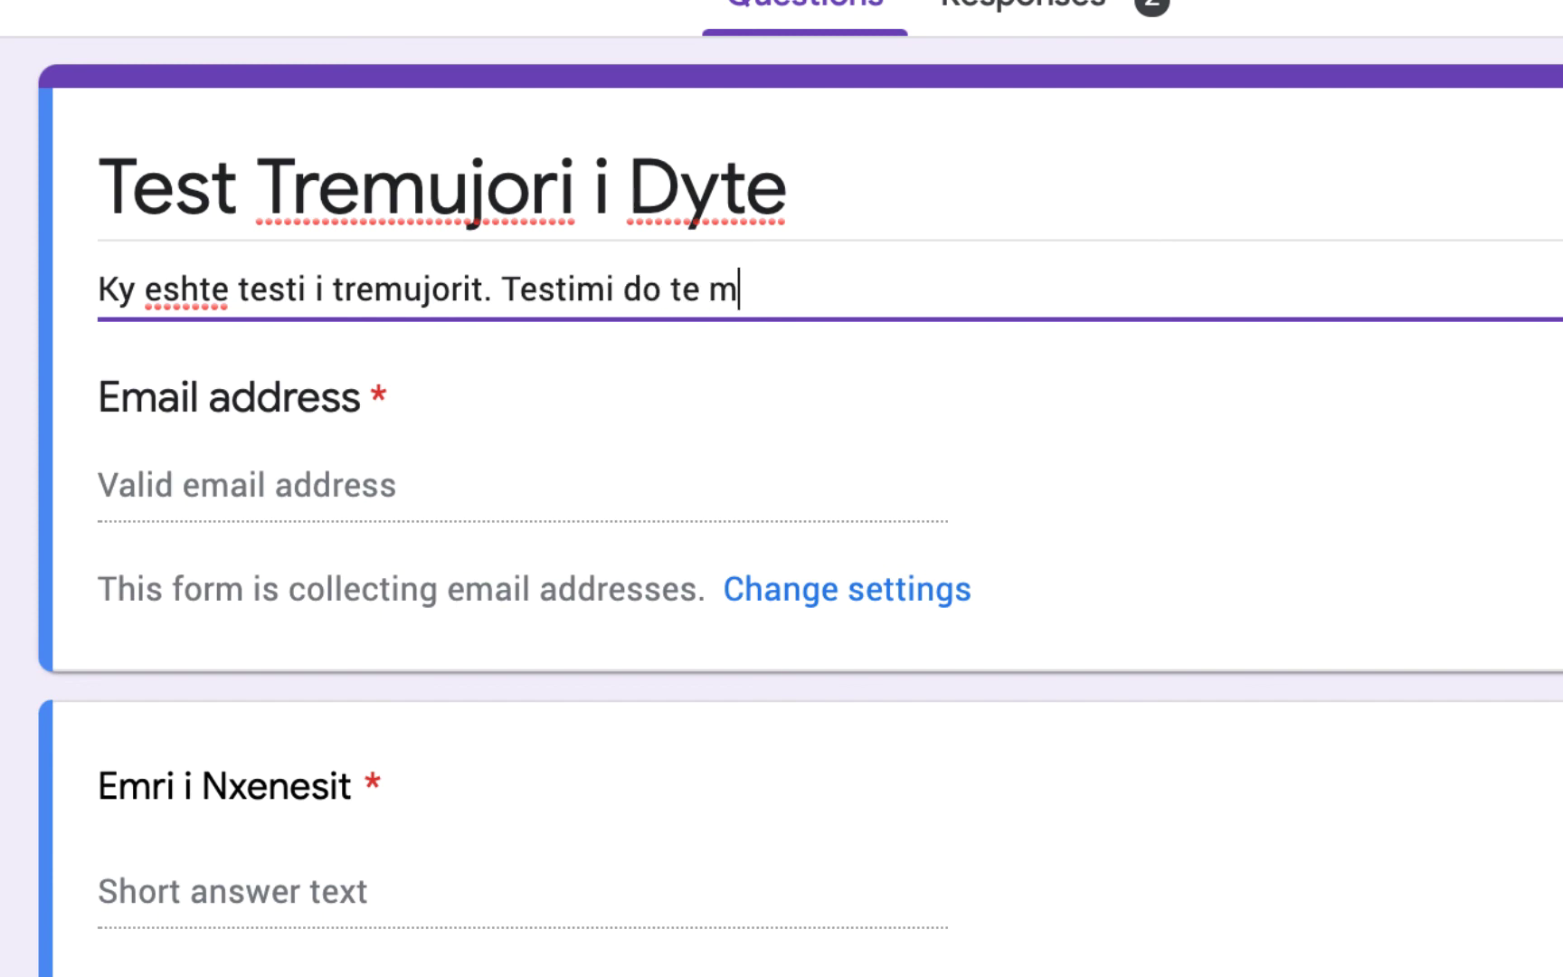
type("byllet ne or")
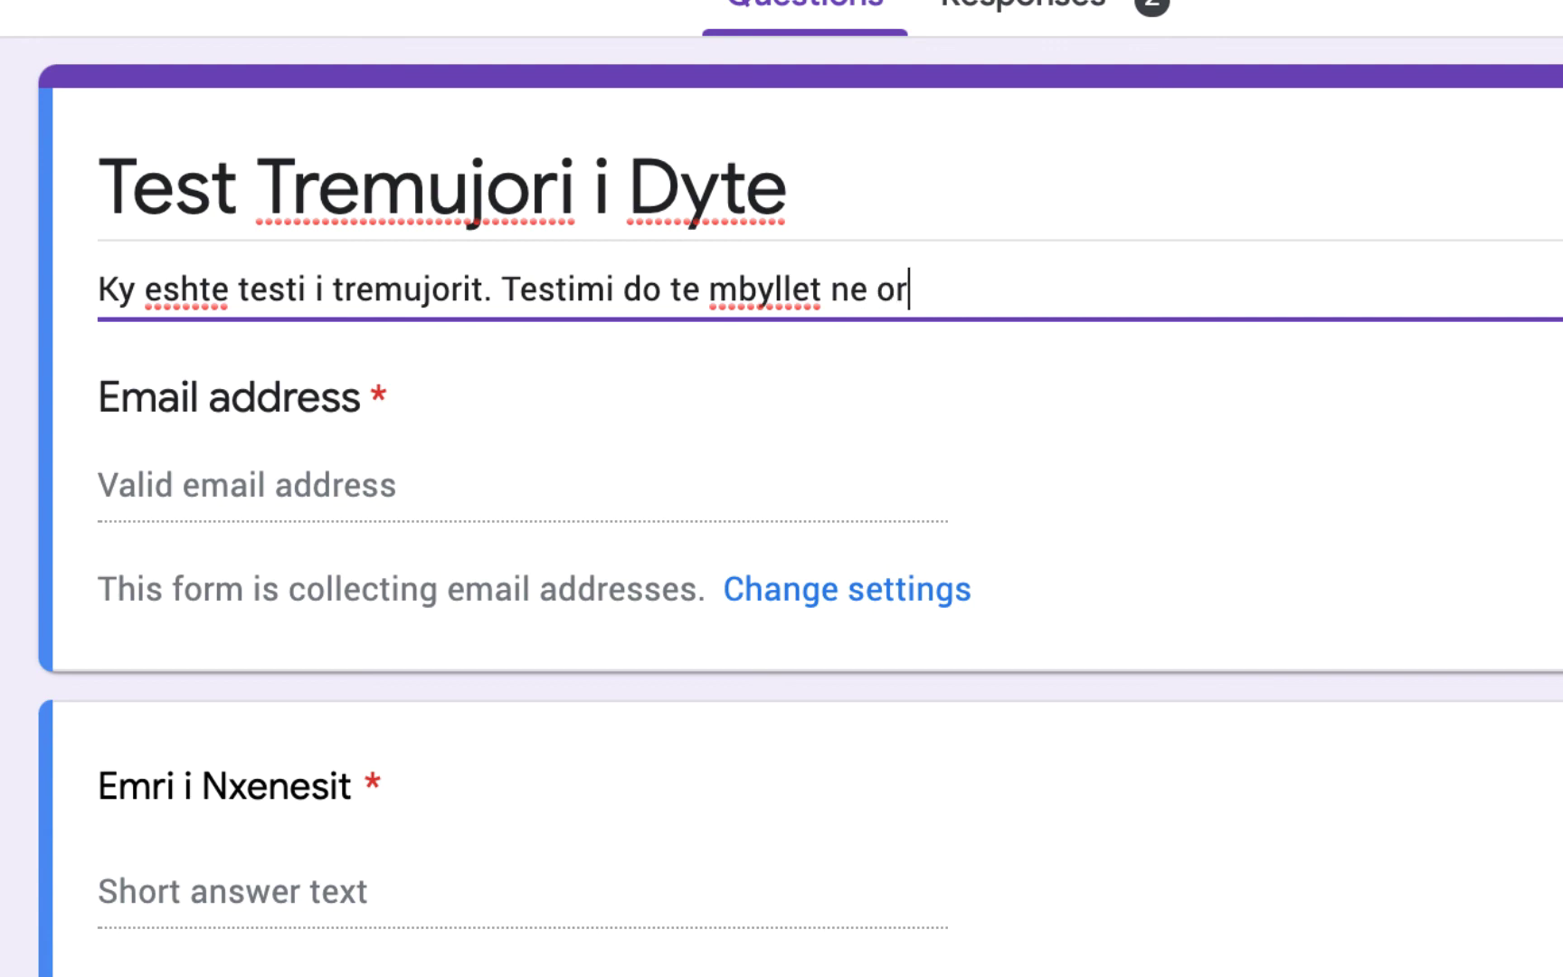
type("en 11:00. Pa")
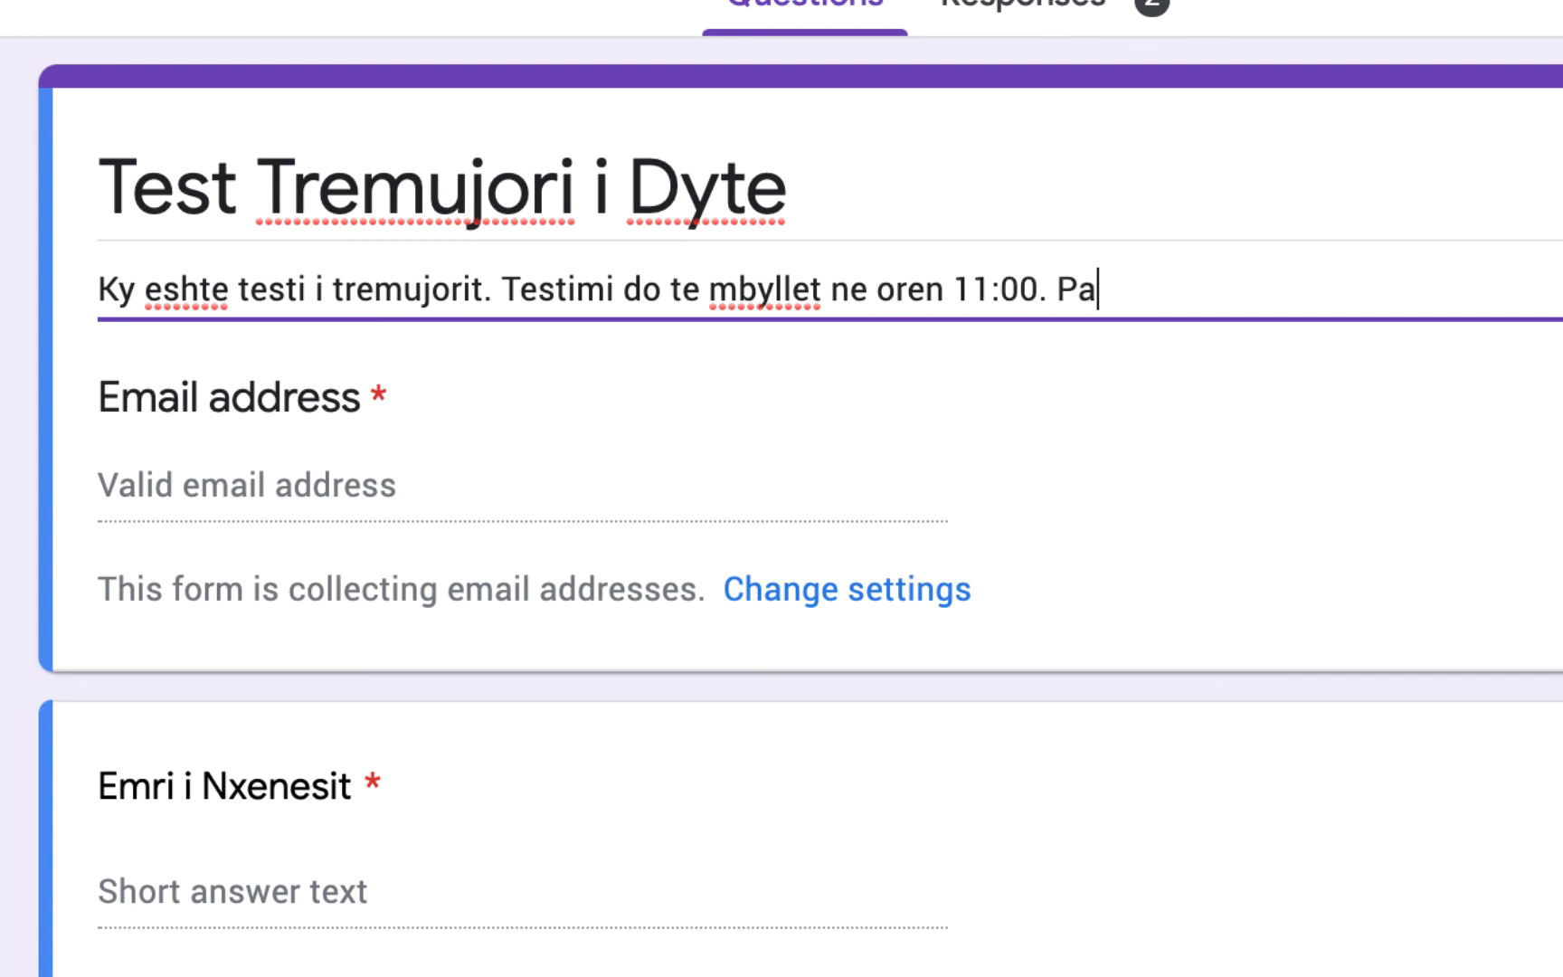
type("s kesaj ore j")
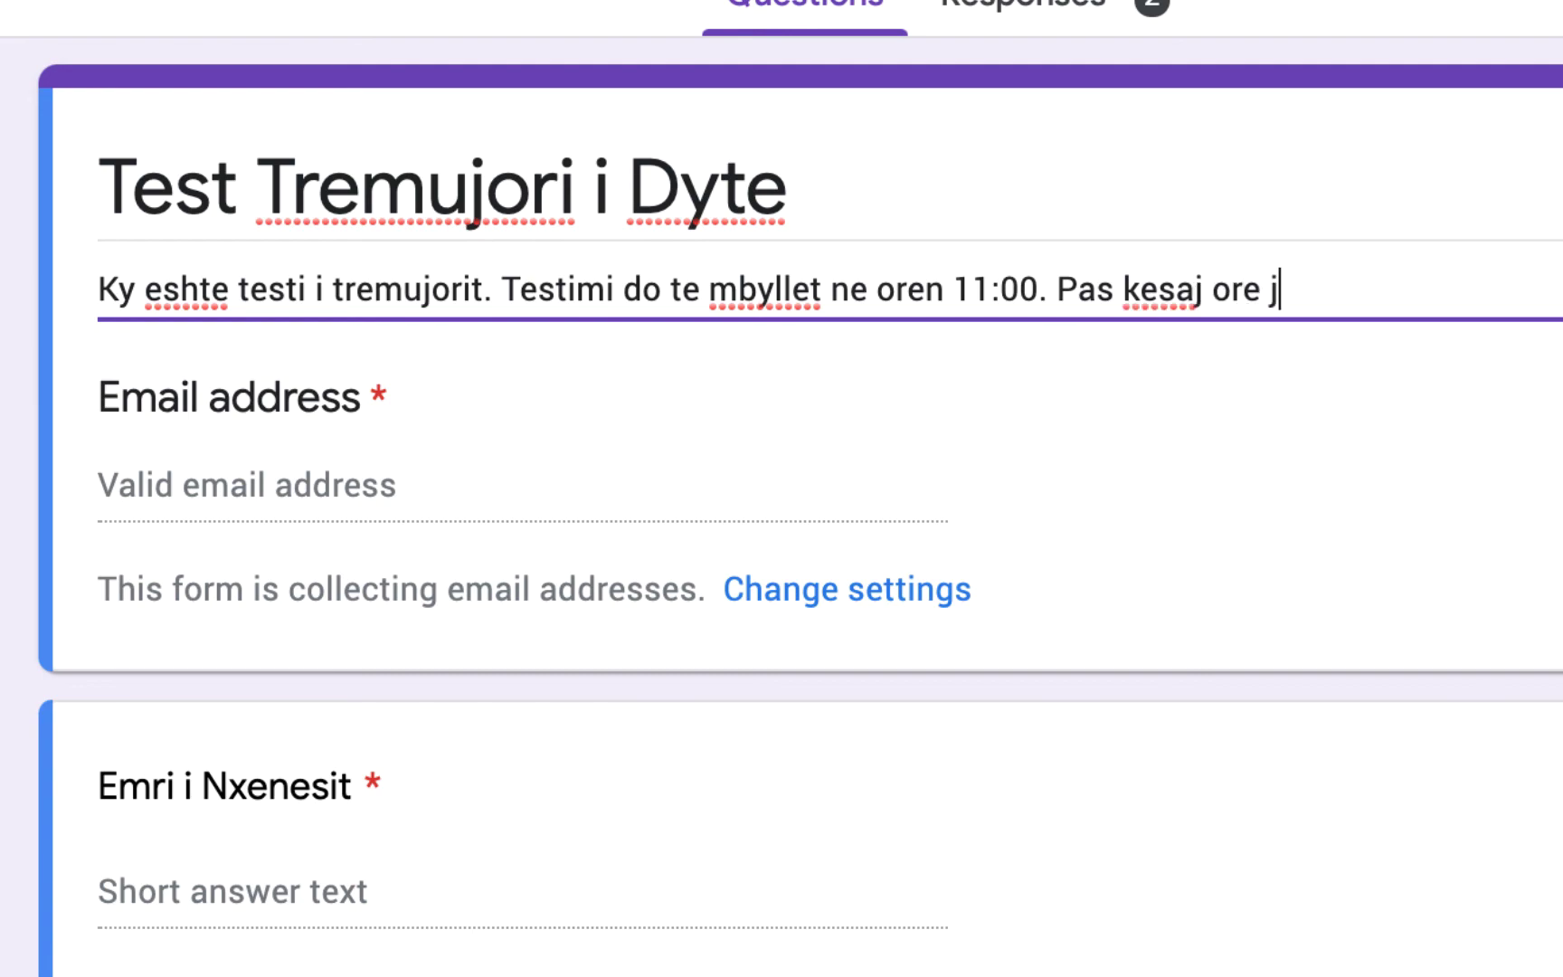
type("u nuk mund te d")
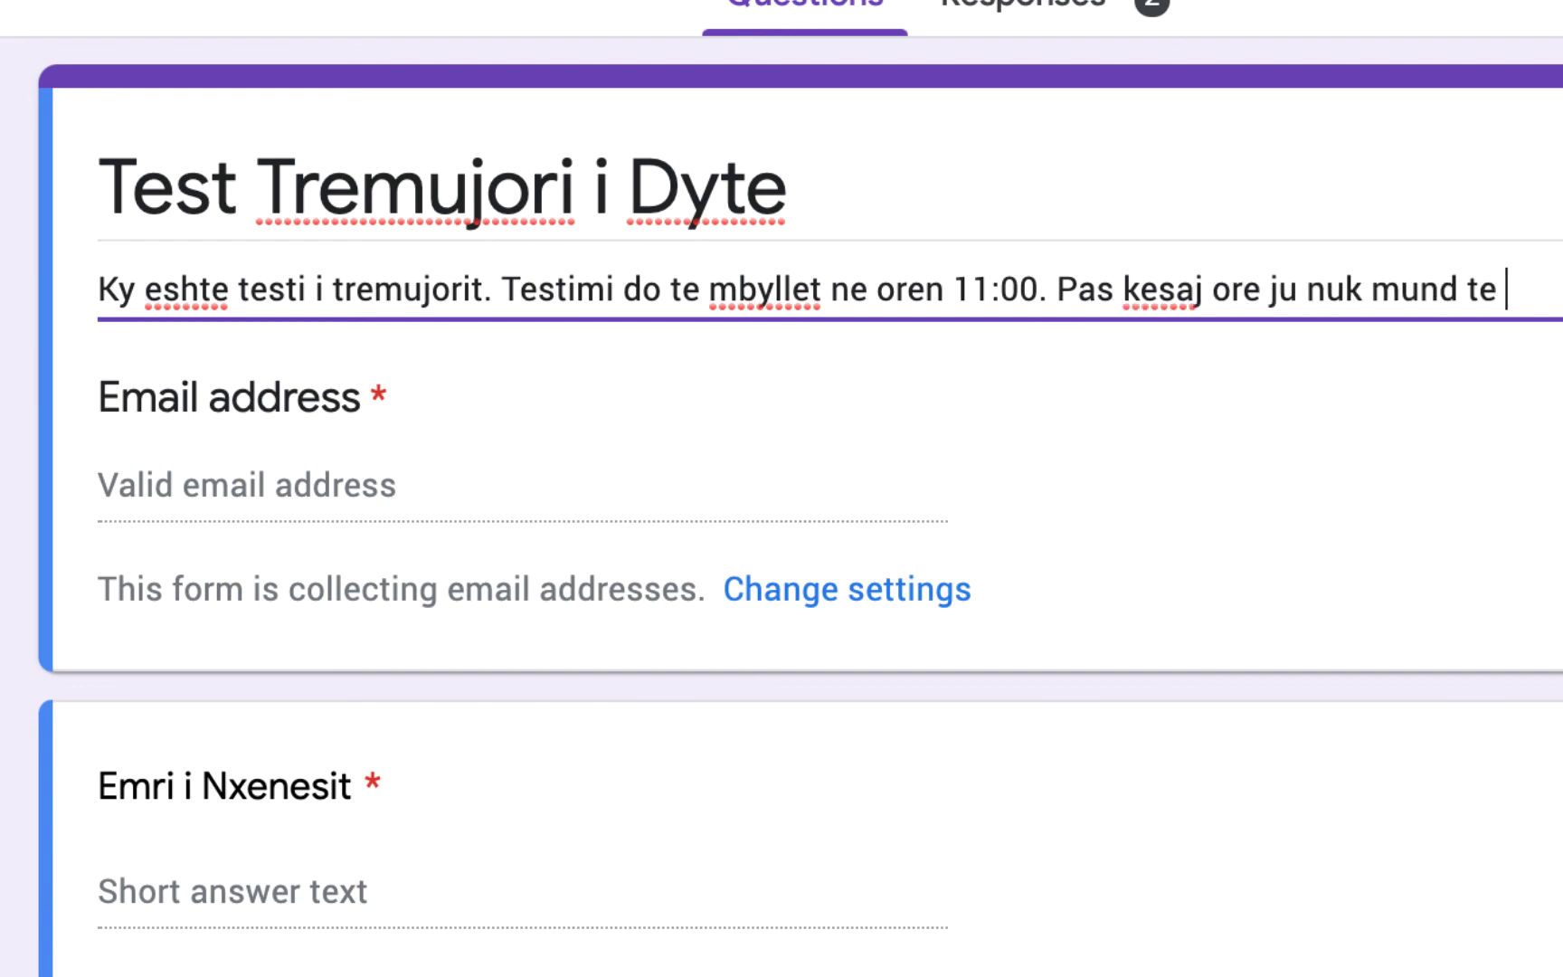
type("ergoni me ")
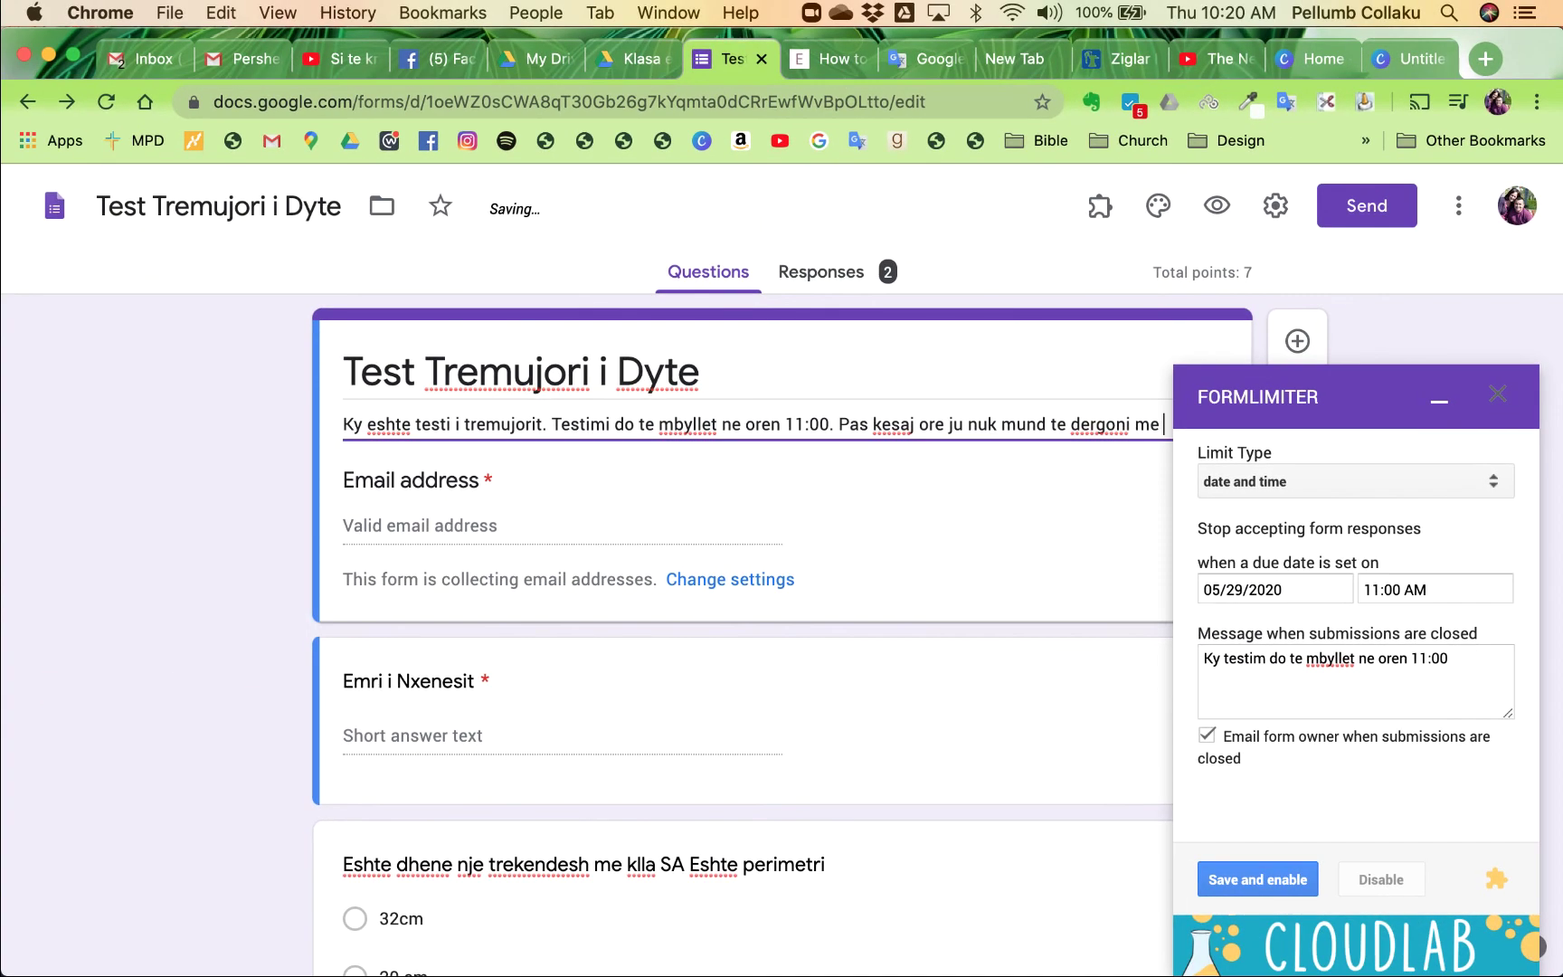
type("pergjigjet tuaja.")
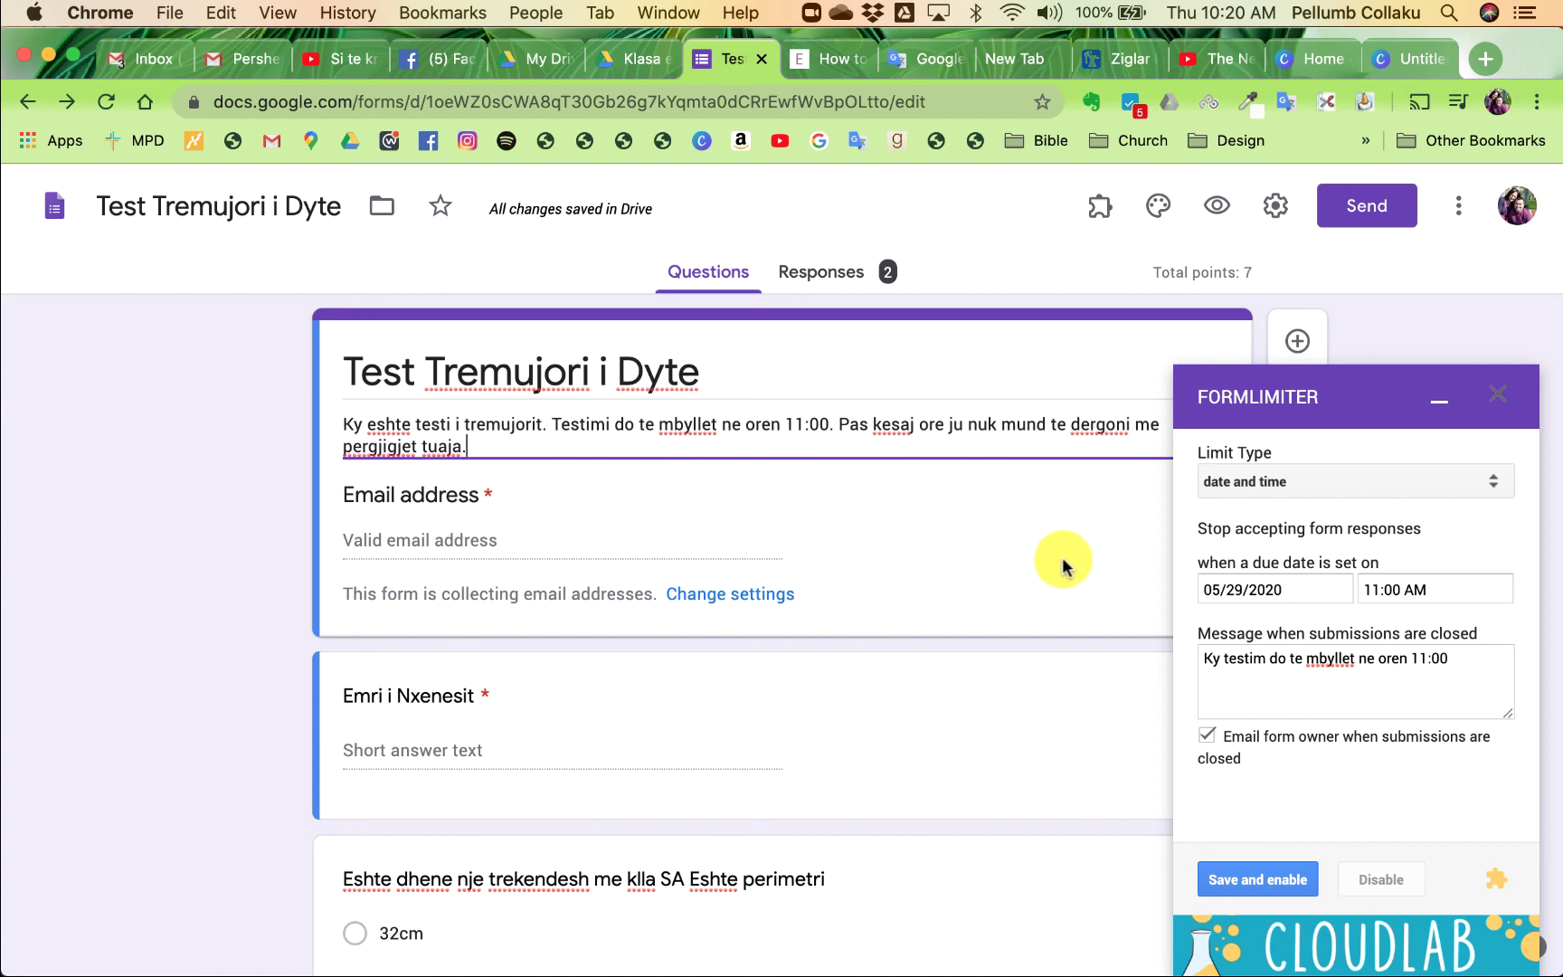
left_click(811, 13)
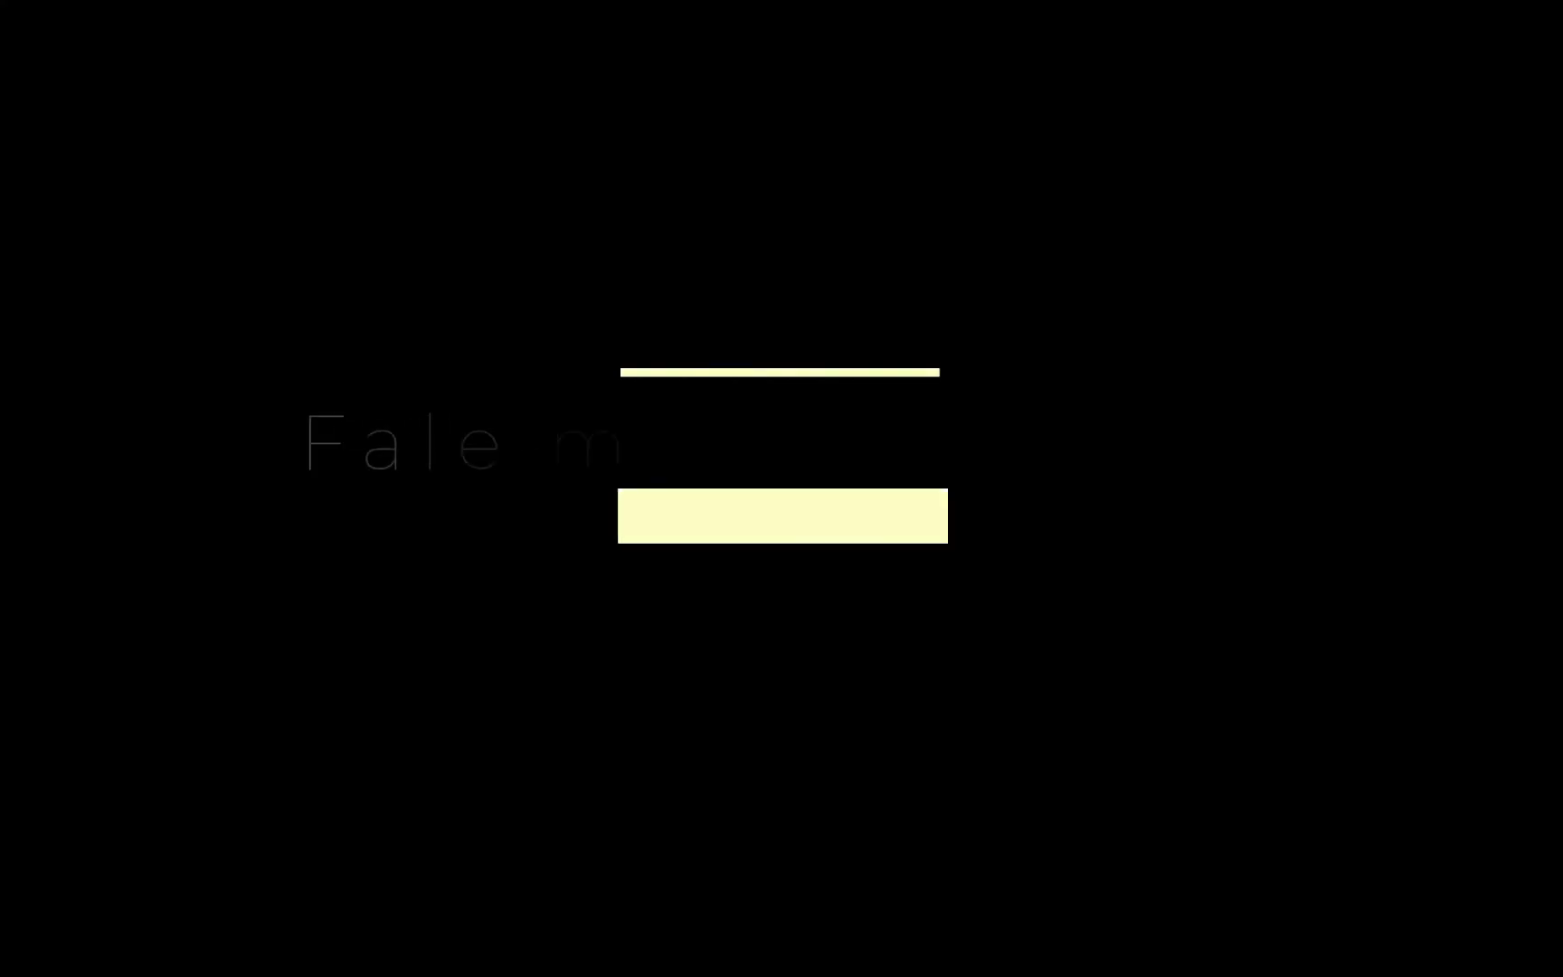